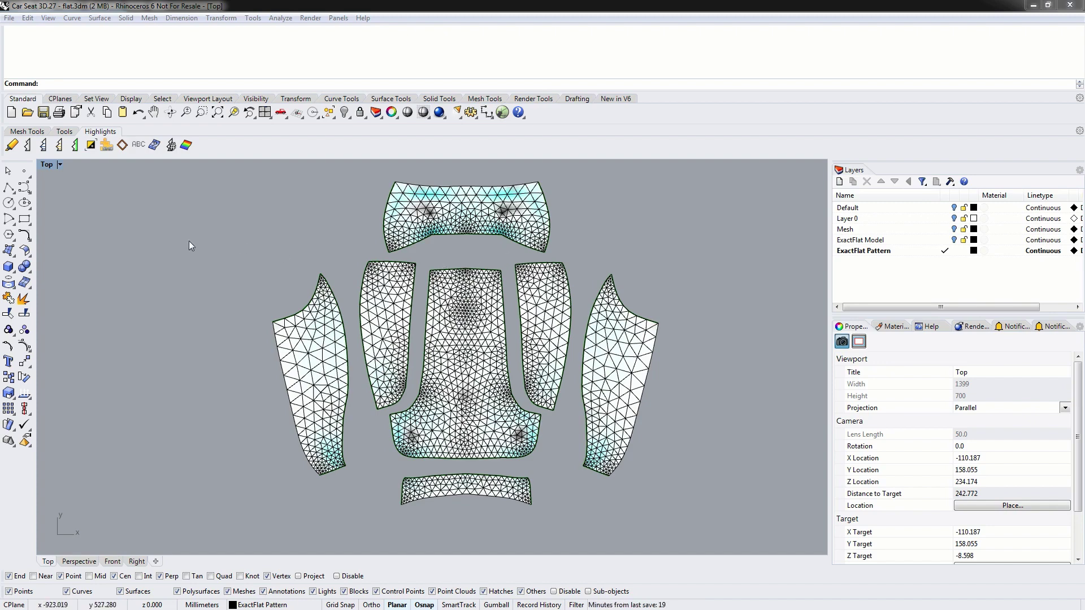
Examine the ExactFlat strain colour legend settings in the options, leaving them unaltered.
left_click(65, 131)
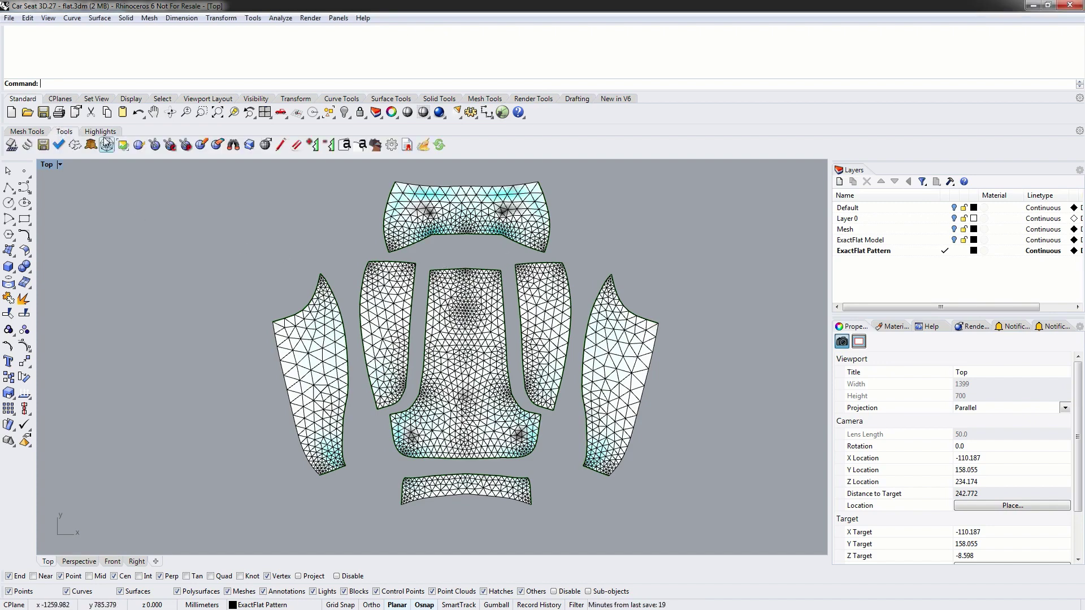
left_click(393, 146)
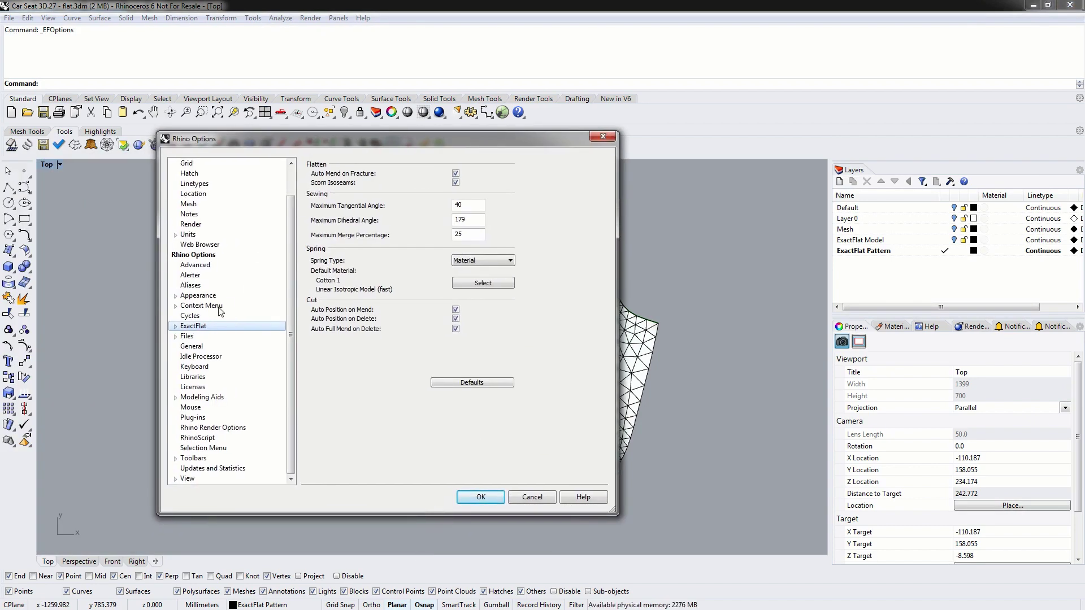
left_click(205, 356)
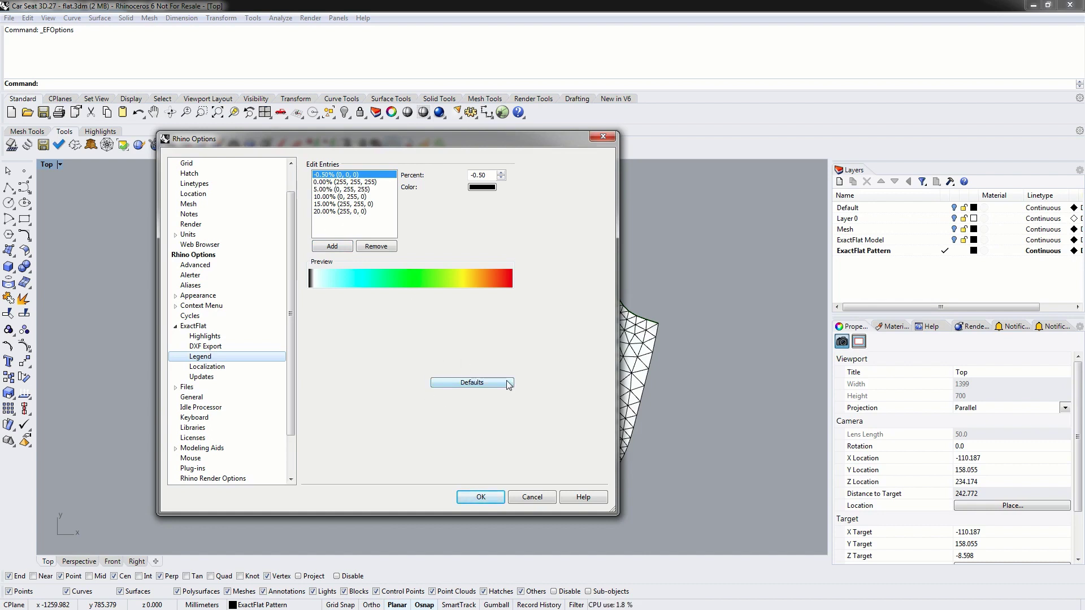
left_click(533, 497)
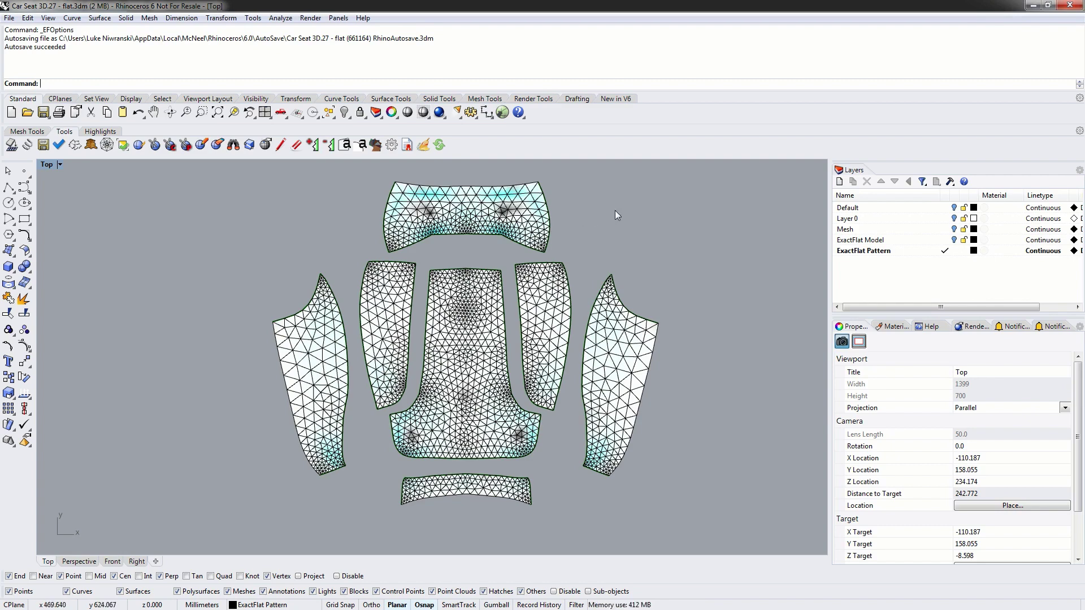
Measure the area of the flattened Back pattern piece.
left_click(478, 216)
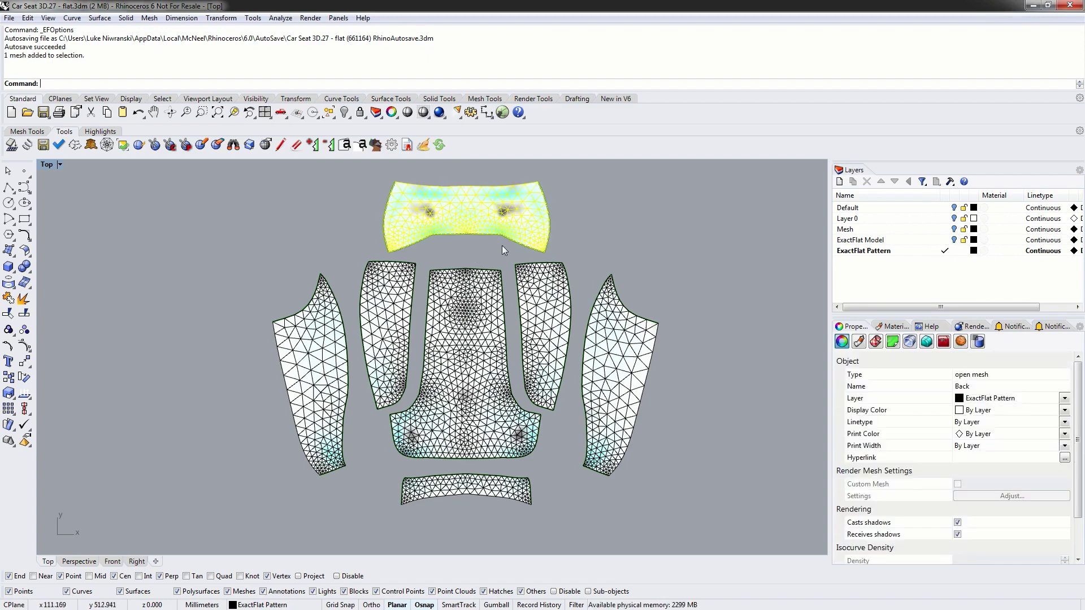
type("Area")
key("Return")
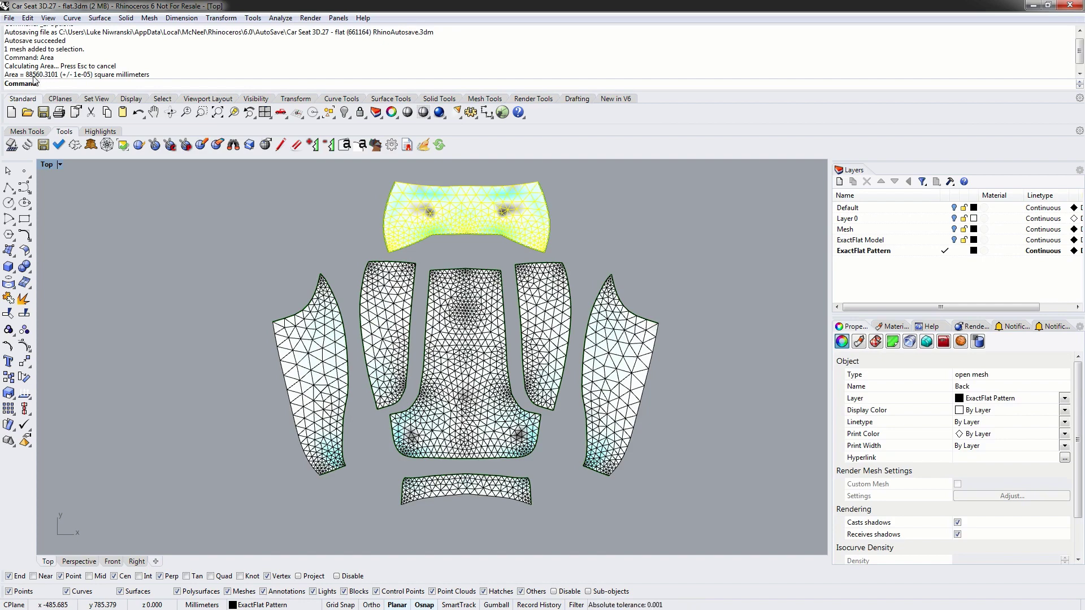
left_click(707, 229)
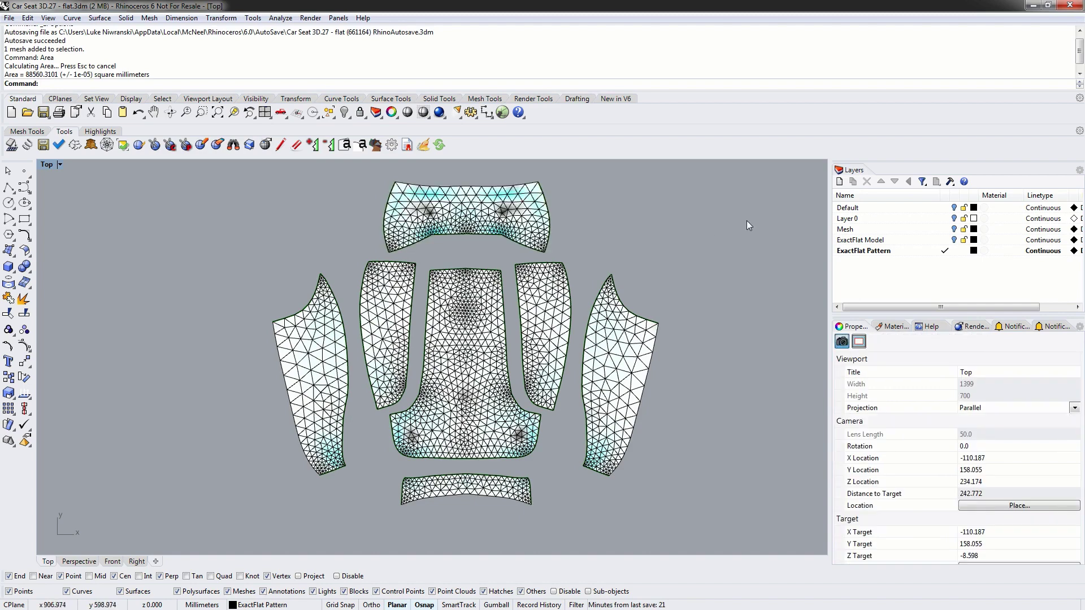
Make Mesh the current layer, and hide the ExactFlat Pattern layer in a maximized Perspective view.
left_click(945, 228)
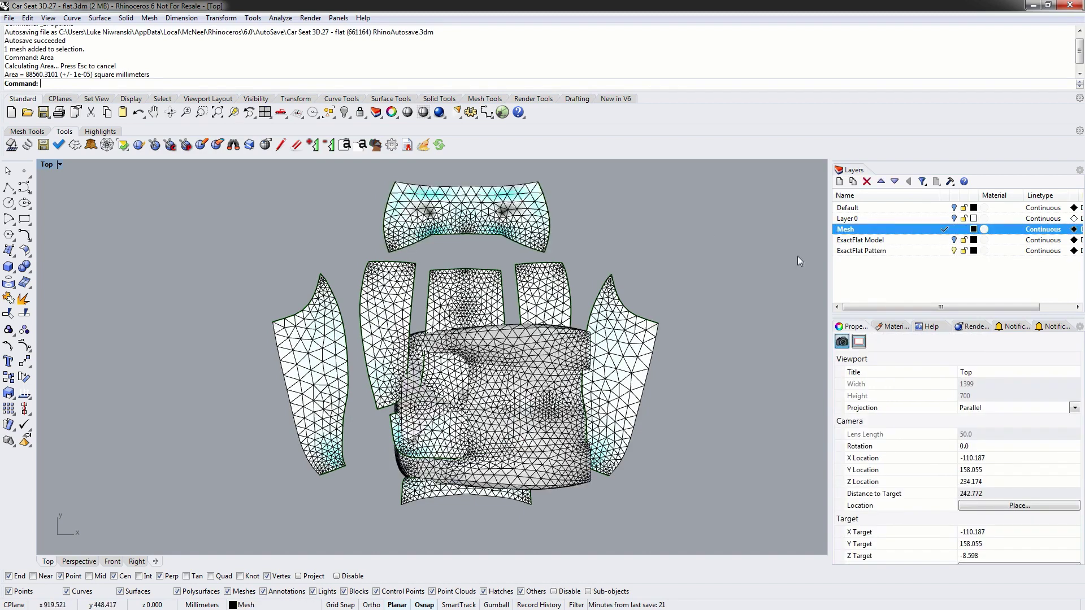
double_click(46, 164)
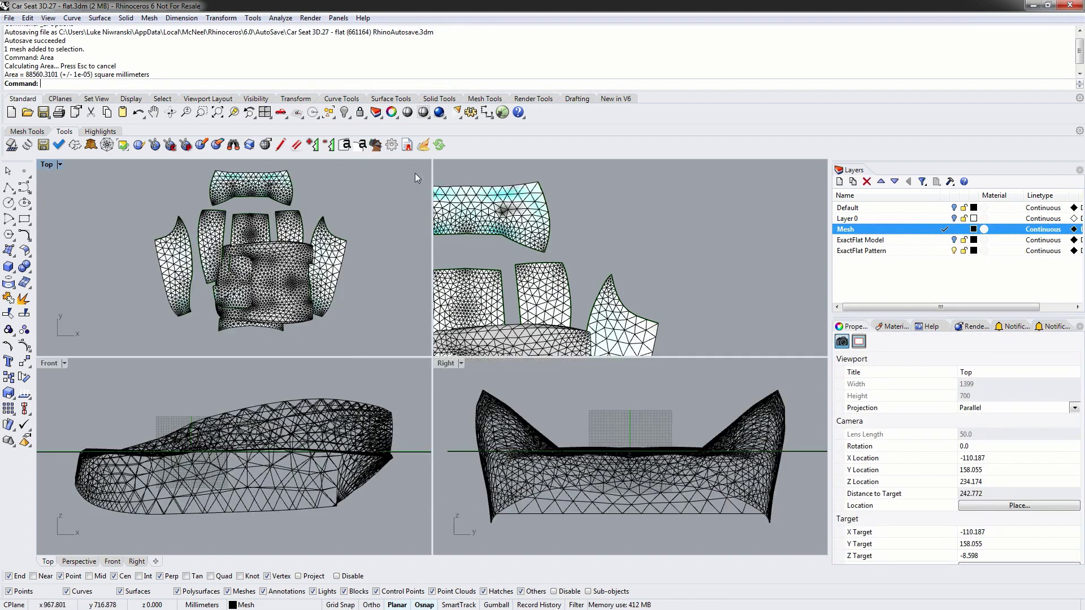
double_click(455, 164)
left_click(954, 251)
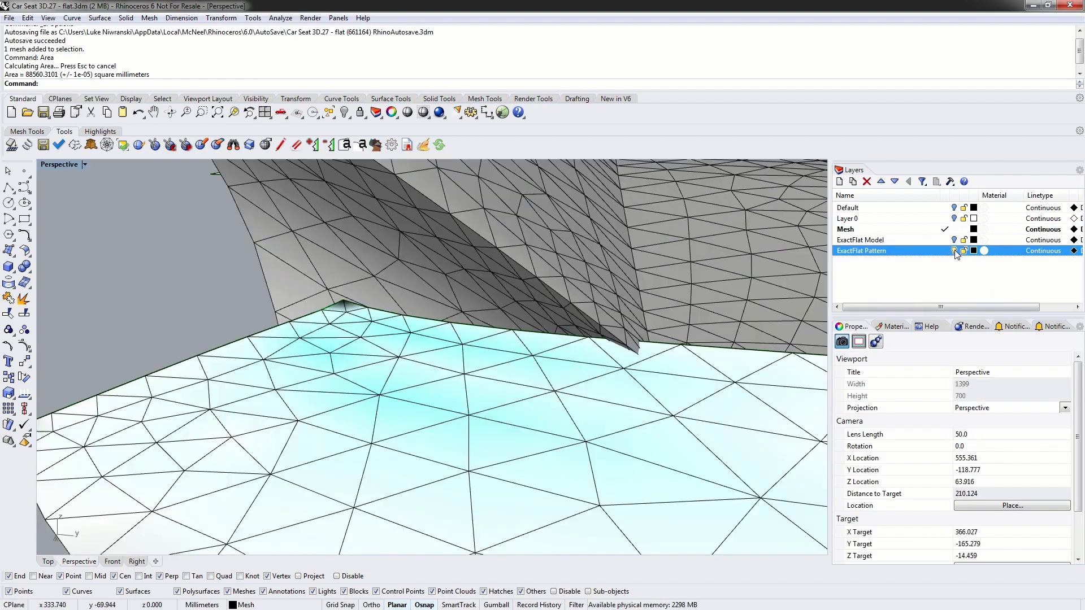
Measure the area of the 3D Back panel mesh and examine its shape.
scroll(523, 288, "down", 3)
left_click(575, 439)
right_click_drag(575, 438, 706, 402)
scroll(709, 390, "down", 2)
right_click_drag(720, 323, 454, 318, "shift")
key("Return")
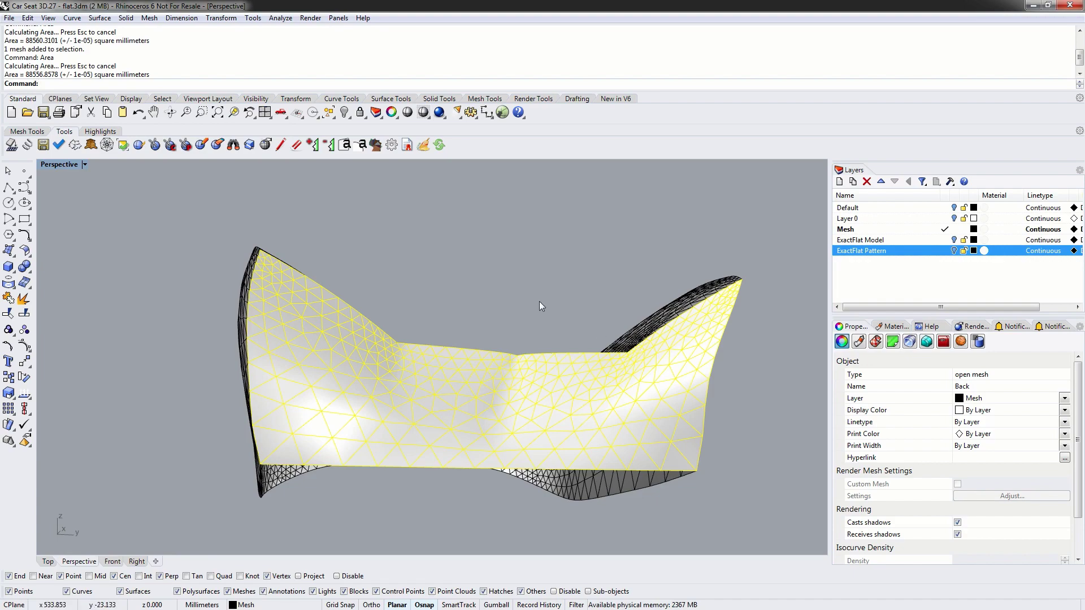
right_click_drag(615, 292, 654, 284)
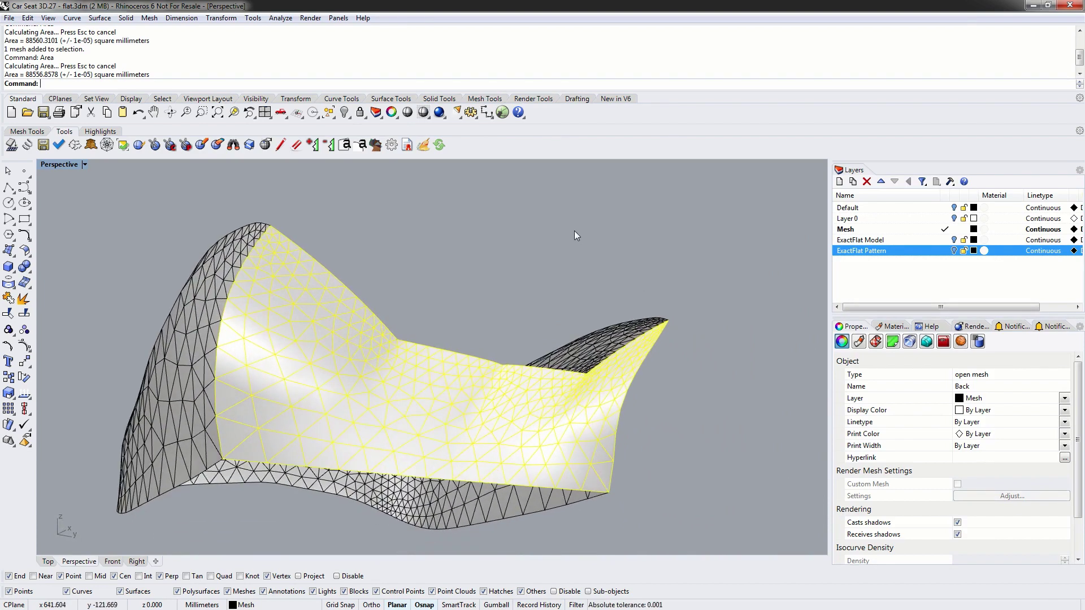
right_click_drag(574, 233, 487, 261)
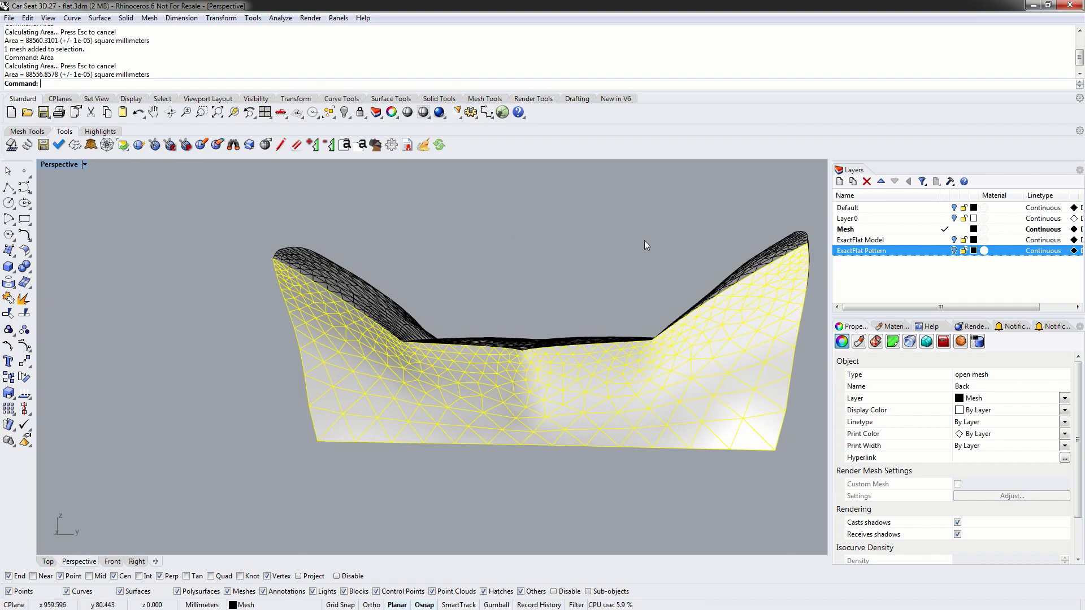
left_click(581, 237)
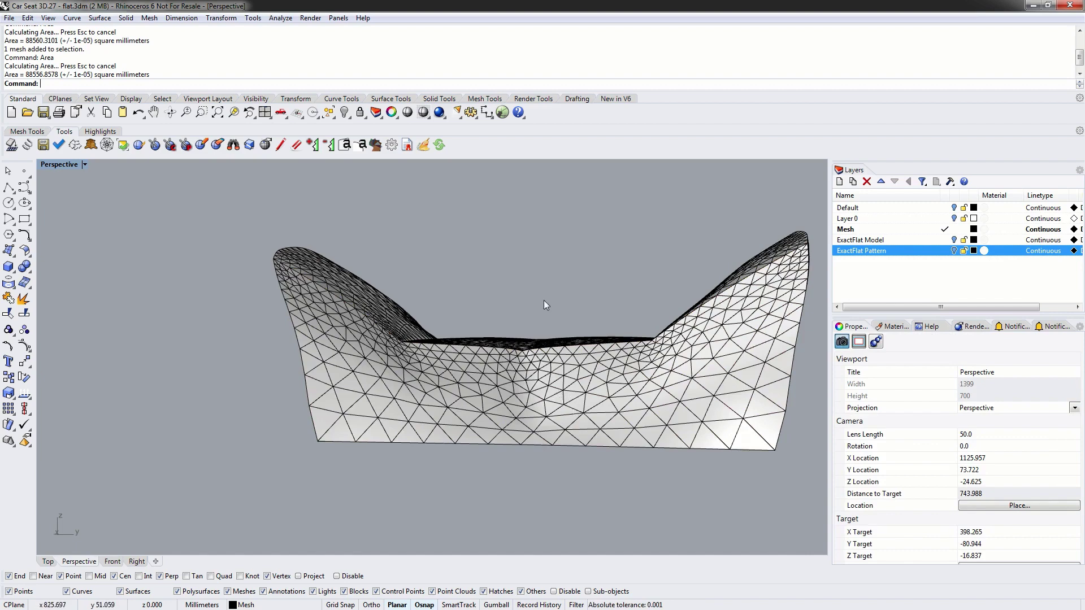
Duplicate the border of the 3D Back panel mesh as a curve with DupBorder.
right_click_drag(546, 306, 591, 303)
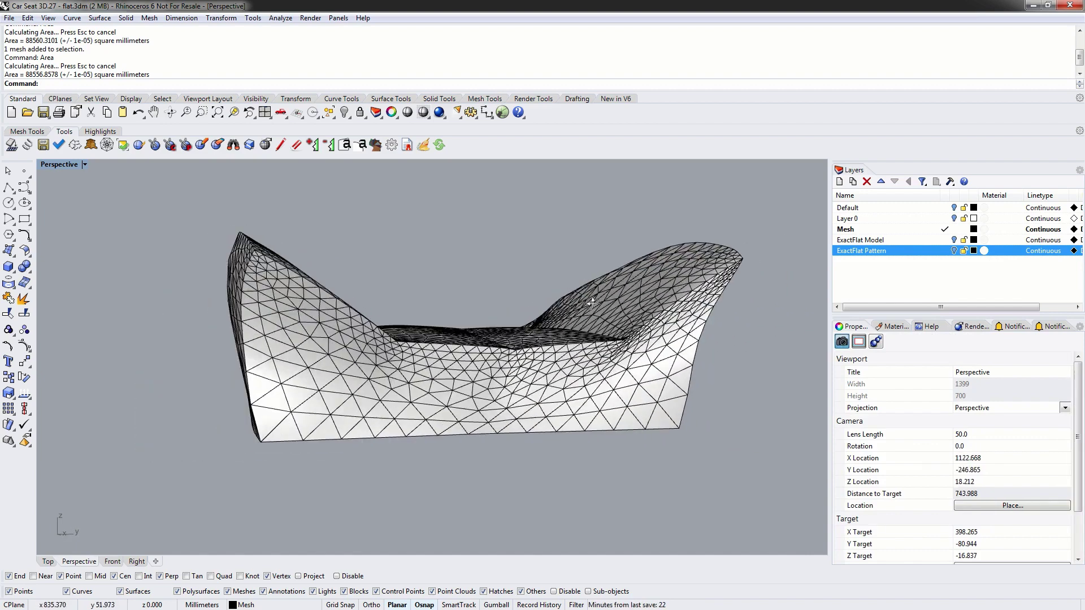
left_click(517, 400)
mouse_move(572, 397)
right_mouse_down()
mouse_move(531, 363)
mouse_move(583, 354)
mouse_move(605, 371)
mouse_move(579, 378)
right_mouse_up()
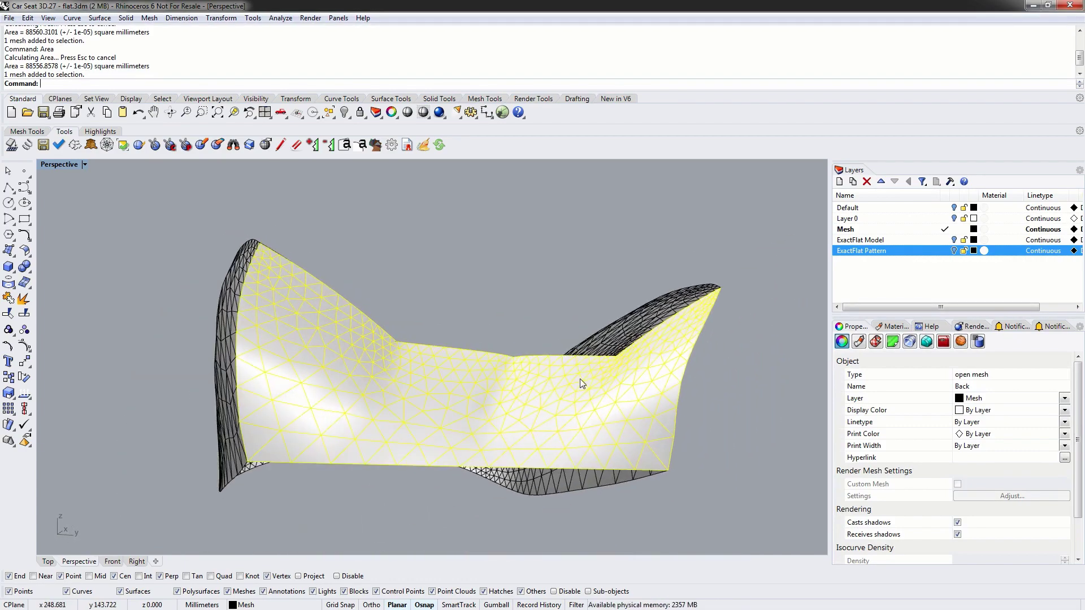
type("DupBorder")
key("Return")
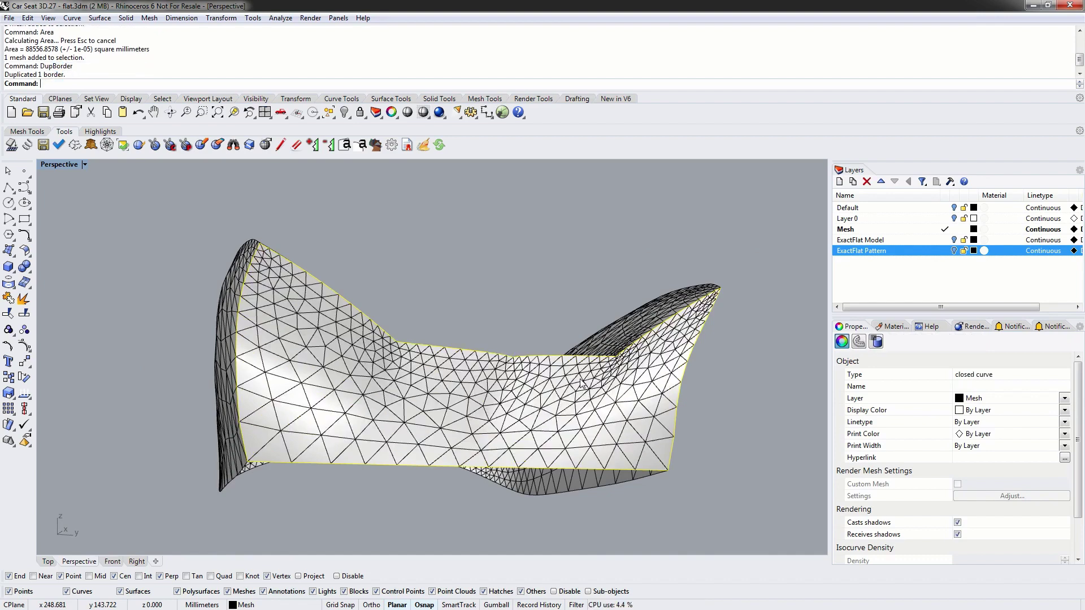
Move the duplicated 3D border curve sideways until it is well clear of the seat mesh.
right_click_drag(731, 334, 683, 346)
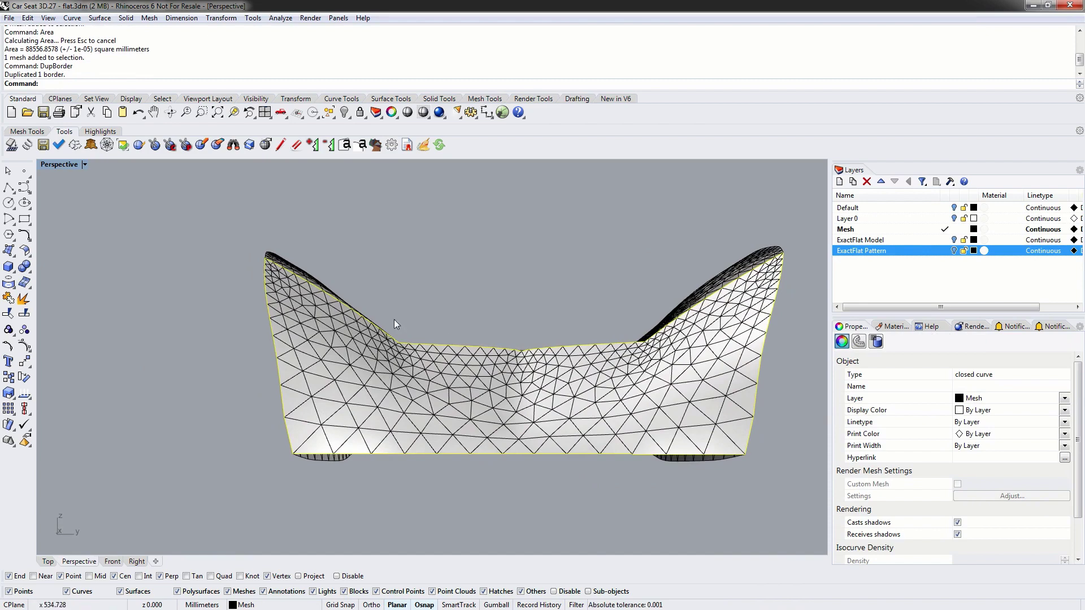
left_click_drag(492, 350, 116, 360)
right_click_drag(116, 360, 295, 365)
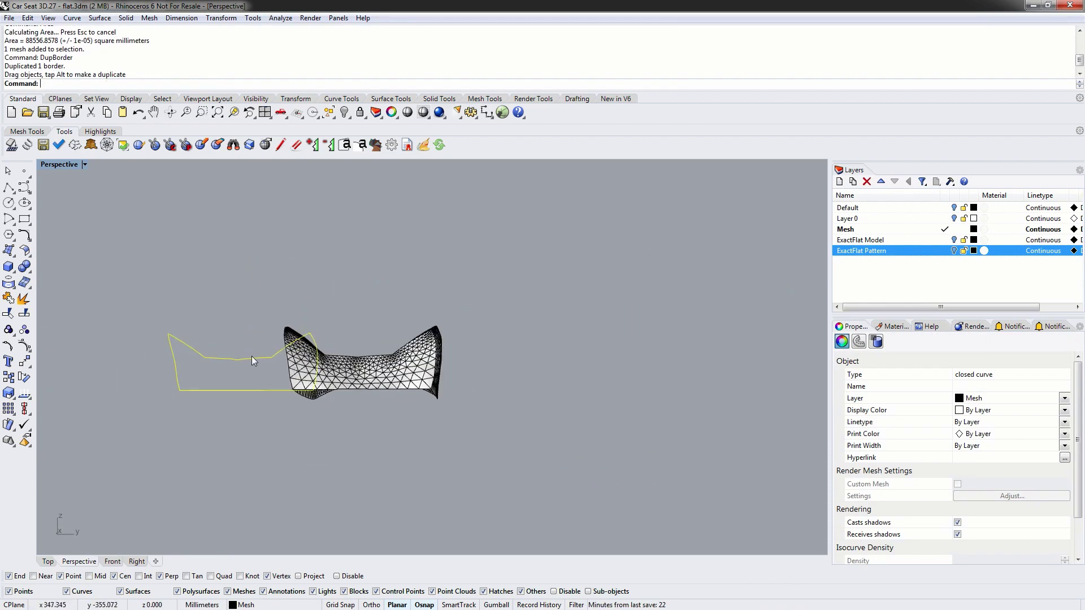
left_click_drag(250, 358, 118, 359)
right_click_drag(565, 296, 517, 294)
left_click(518, 295)
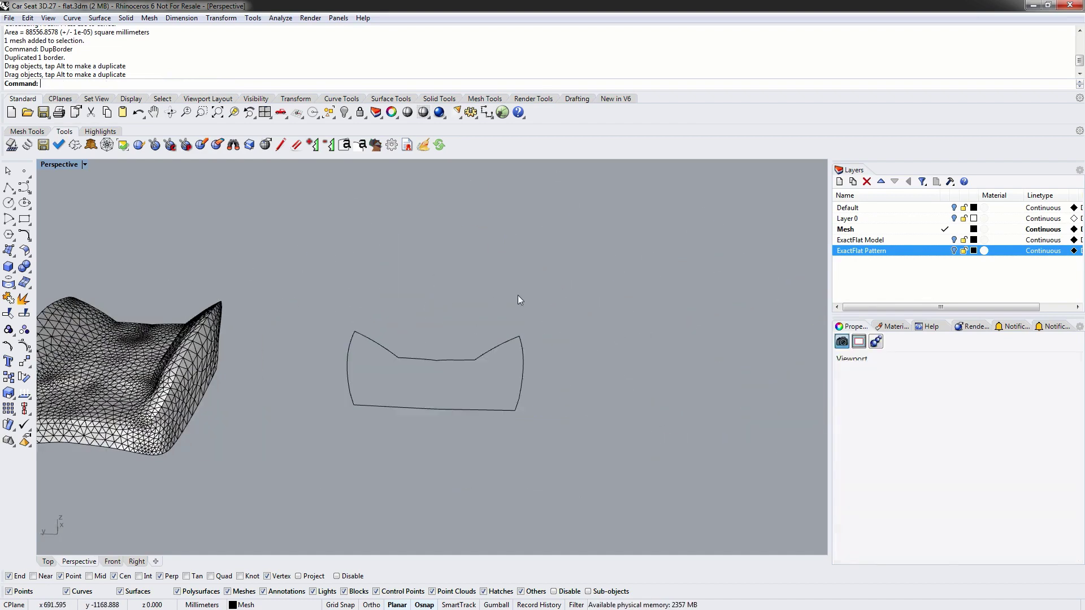
Measure the length of the border curve duplicated from the 3D Back panel.
left_click(423, 361)
type("Length")
key("Return")
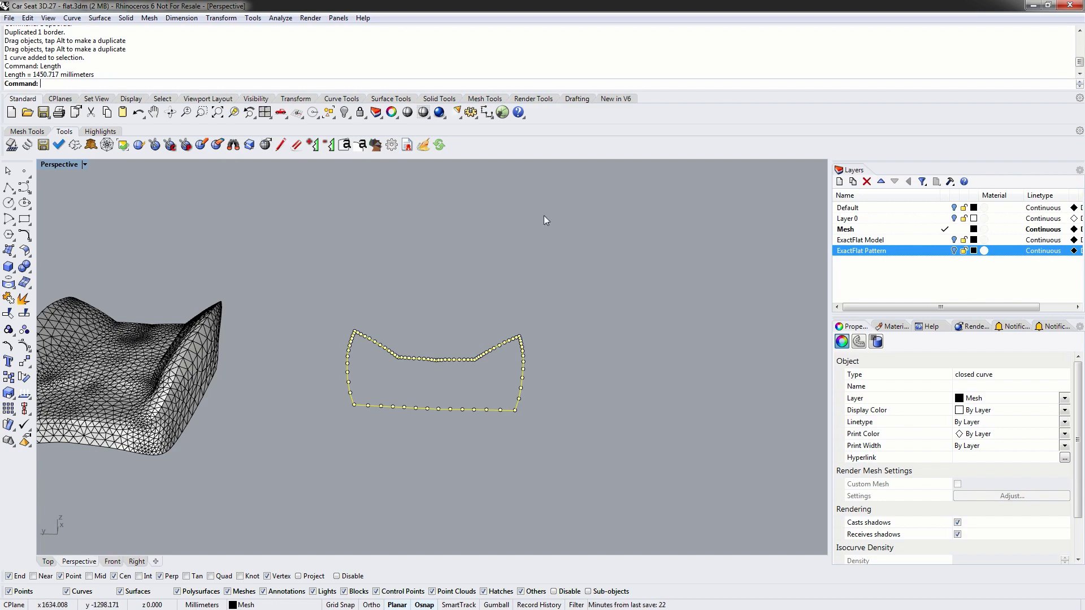
left_click(524, 284)
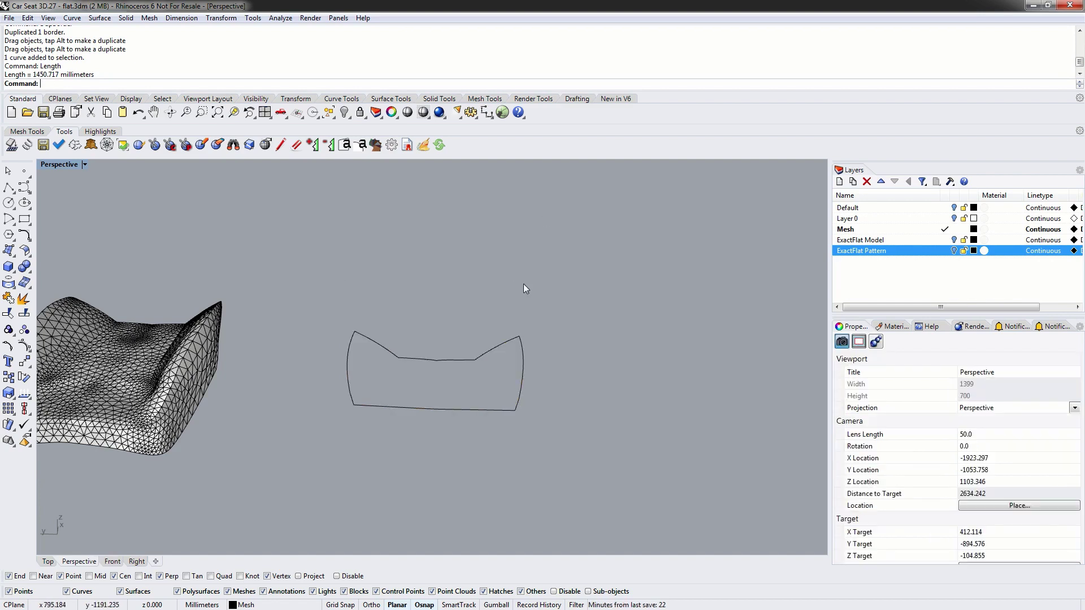
Make ExactFlat Pattern the current layer and hide the Mesh layer.
left_click(946, 250)
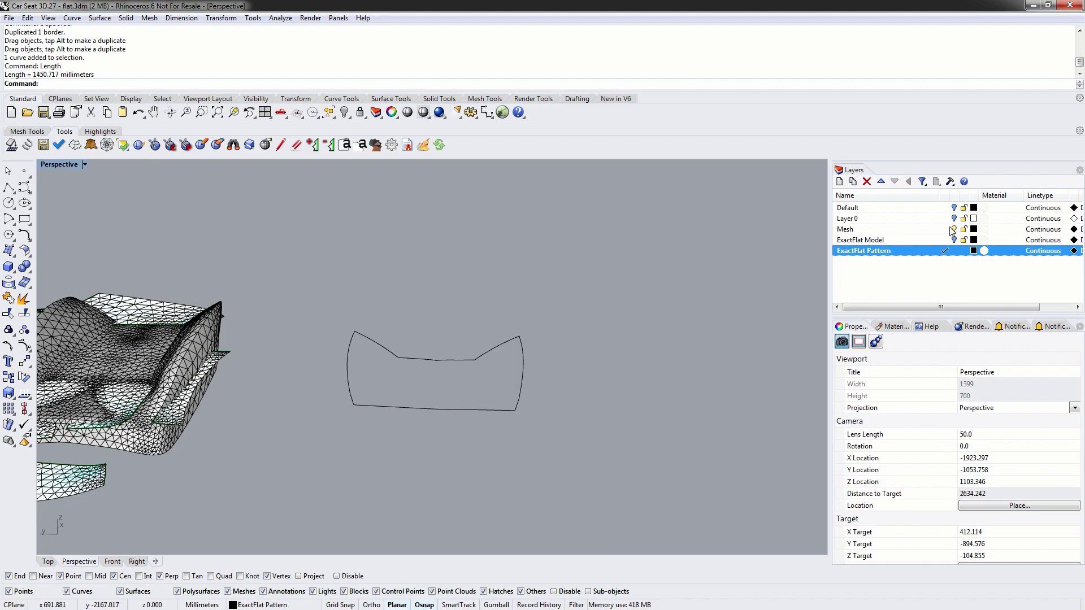
left_click(953, 229)
Duplicate the border of the flattened Back piece with DupBorder and move the curve clear of the pattern pieces.
scroll(198, 338, "up", 2)
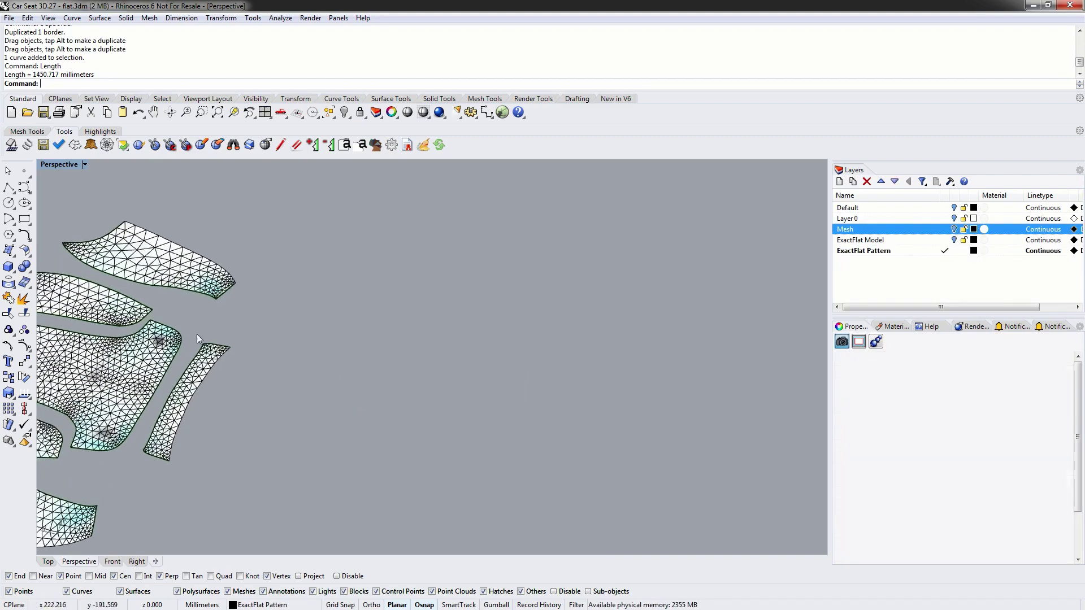
scroll(198, 337, "down", 3)
right_click_drag(198, 338, 389, 339)
left_click(373, 345)
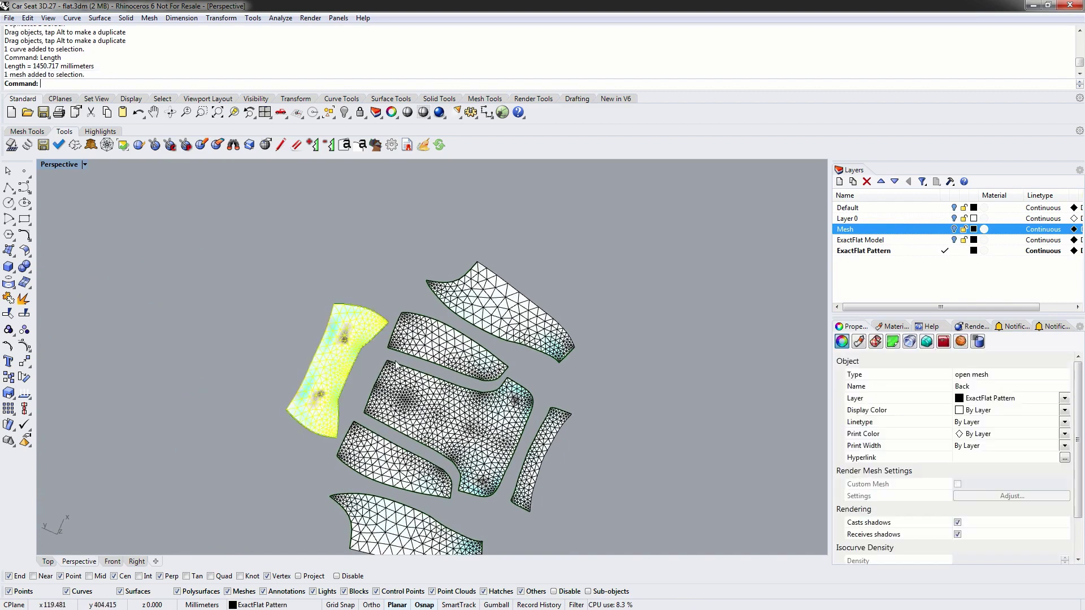
type("DupBorder")
key("Return")
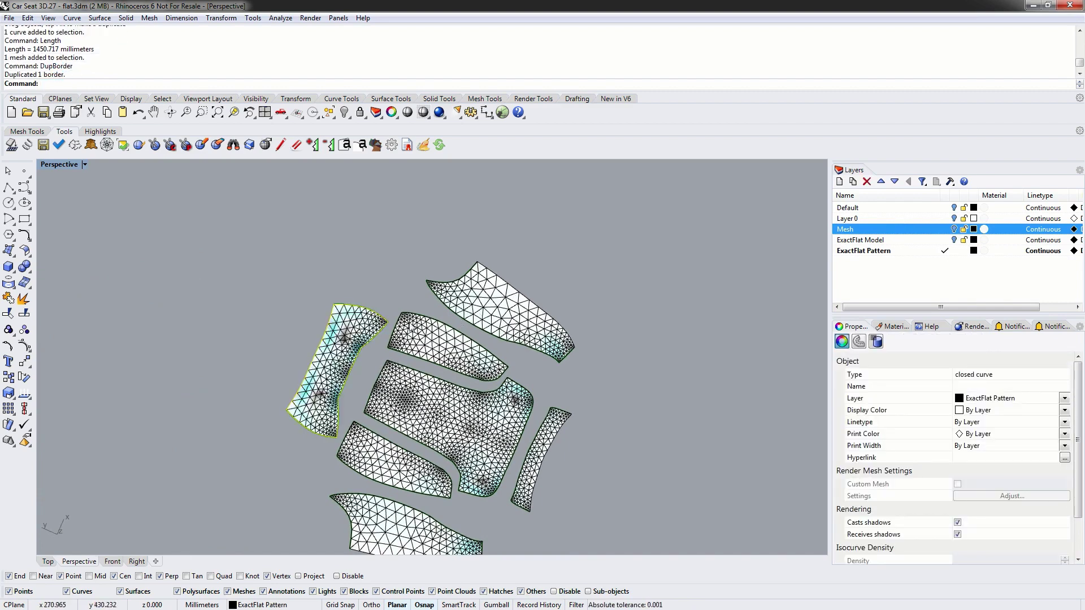
left_click_drag(315, 351, 198, 308)
left_click(293, 279)
Measure the length of the flat Back piece's duplicated border and compare it with the 3D border length in the command history.
left_click(260, 293)
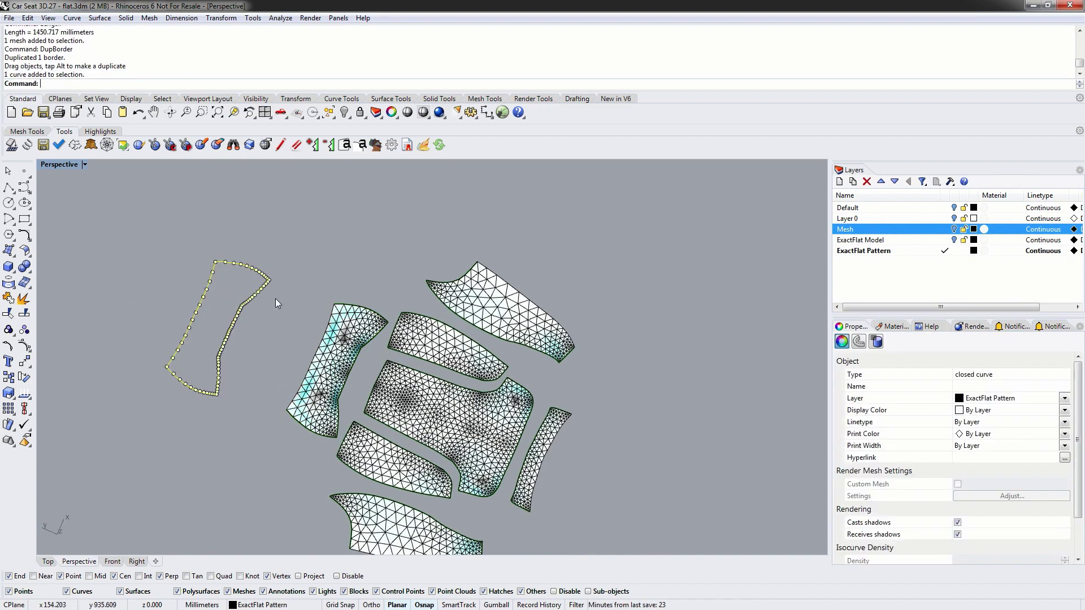
type("Length")
key("Return")
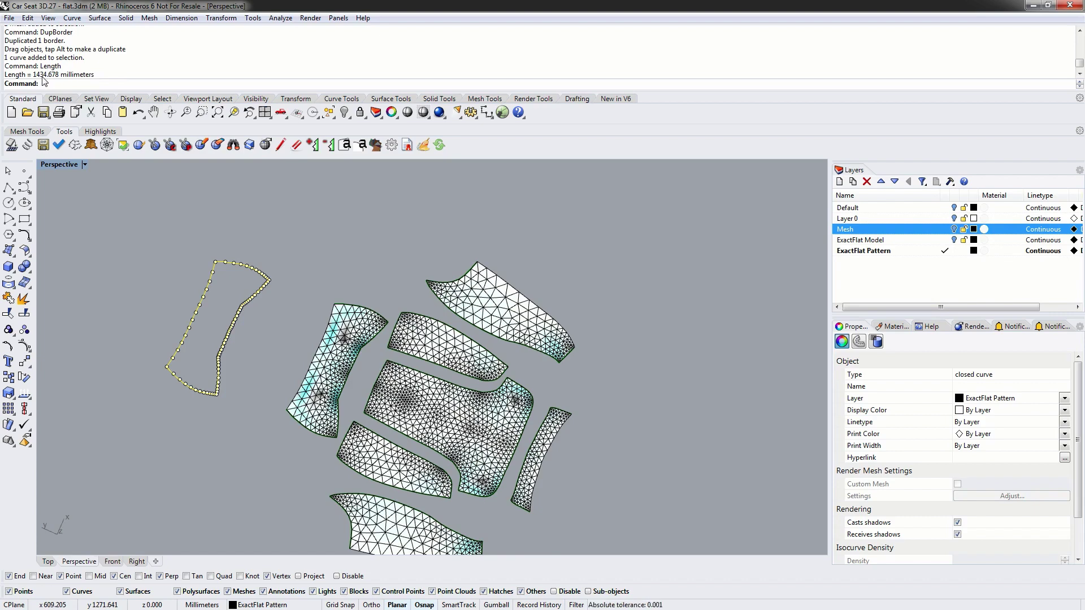
scroll(70, 78, "up", 1)
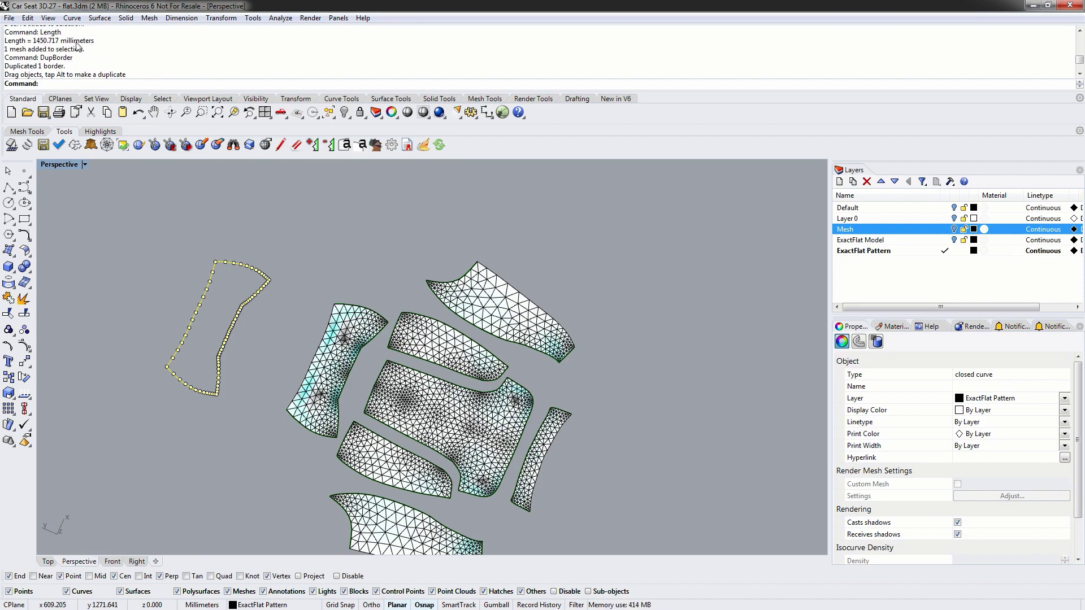
left_click(284, 326)
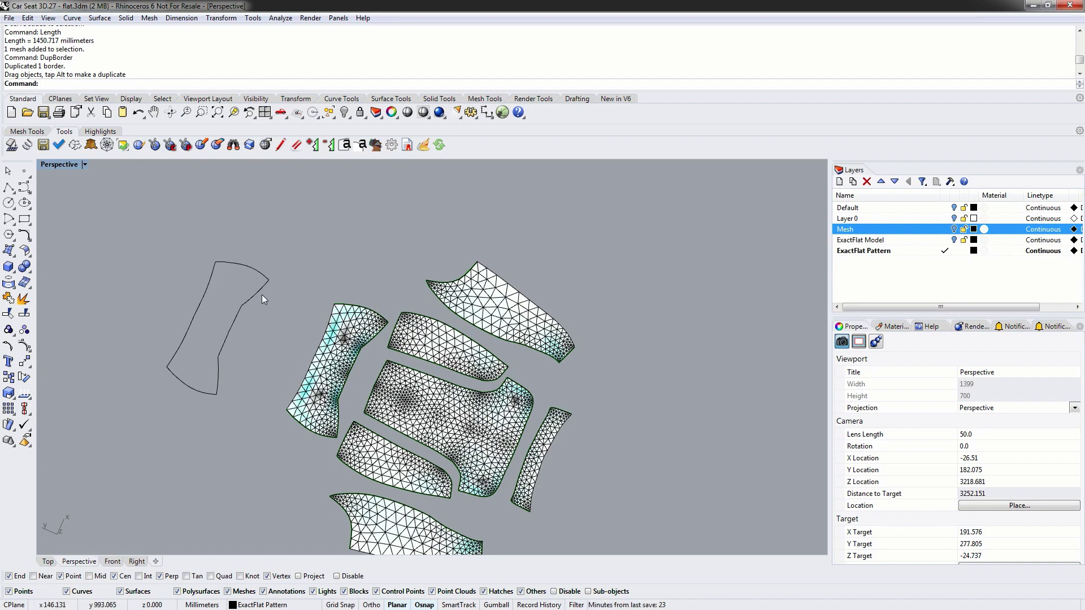
Split the flat Back piece's duplicated border curve at its six corners, using Split with the Point option.
left_click(246, 296)
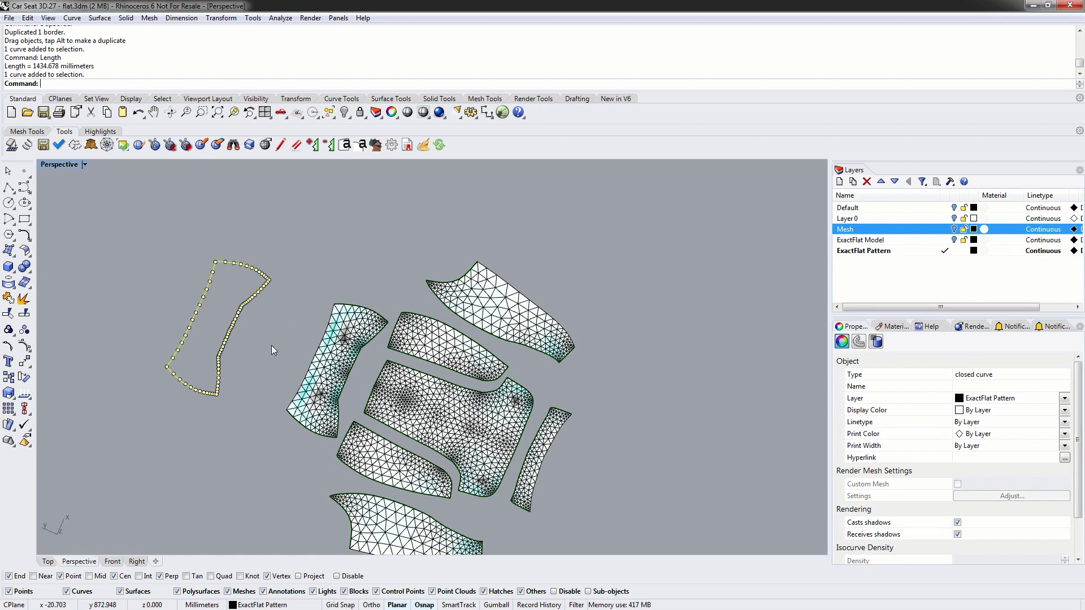
left_click(248, 339)
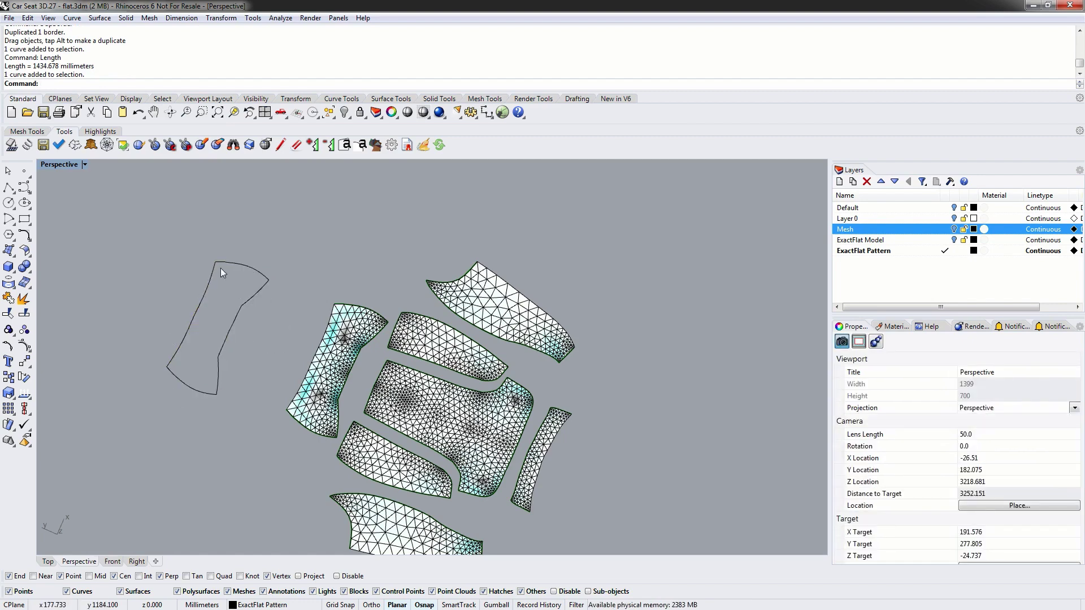
left_click(241, 264)
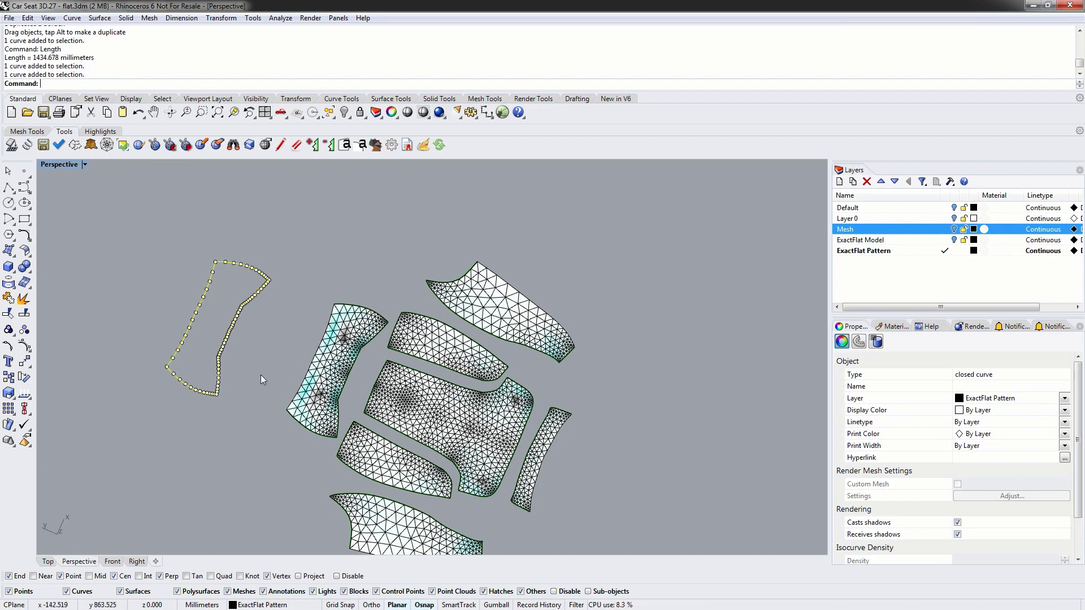
type("split")
key("Return")
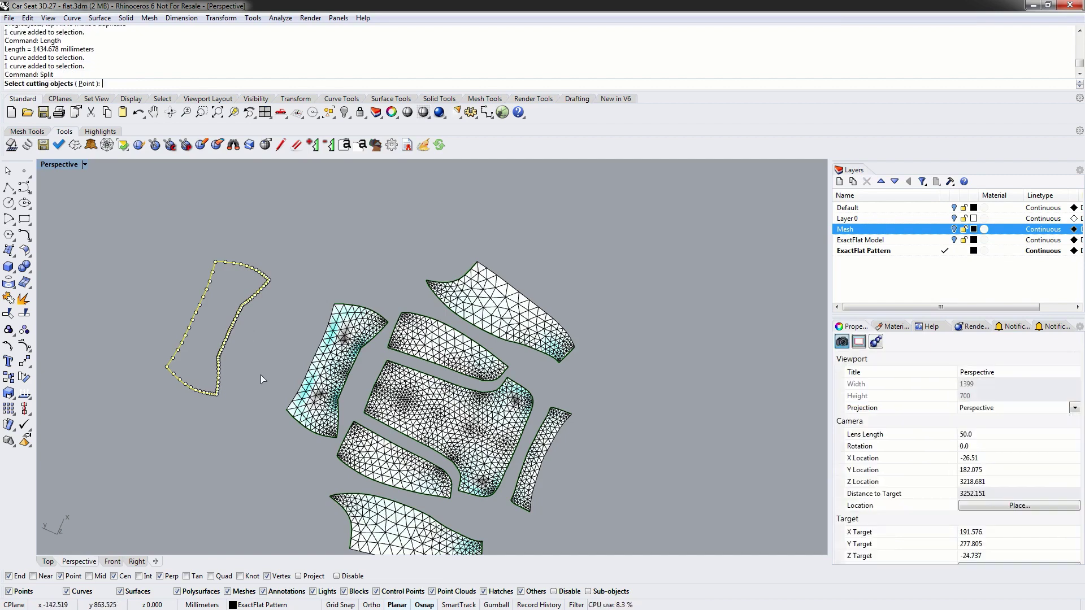
left_click(86, 83)
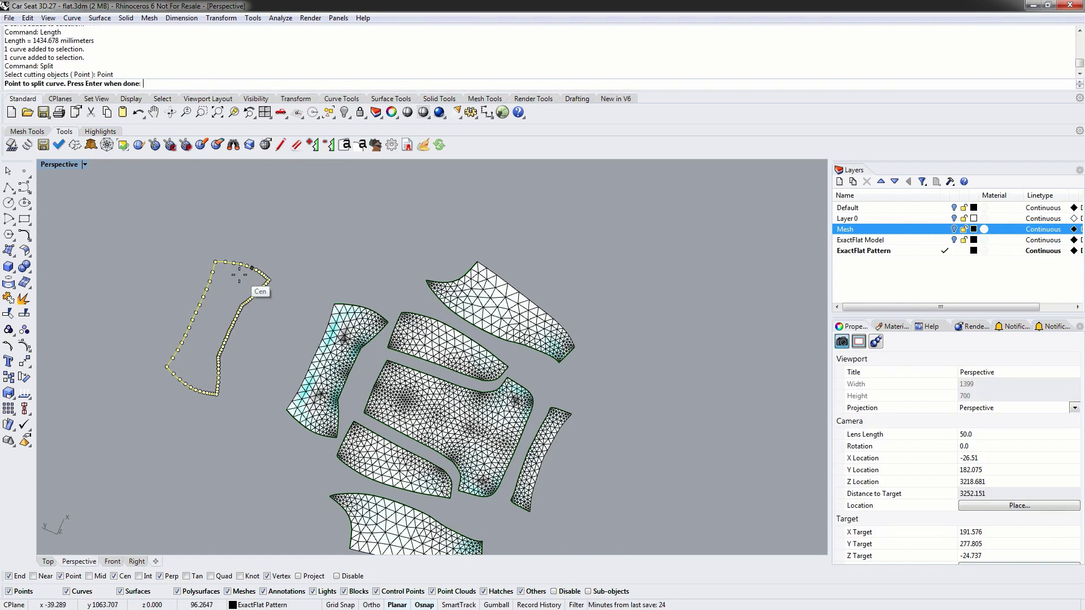
scroll(227, 265, "up", 3)
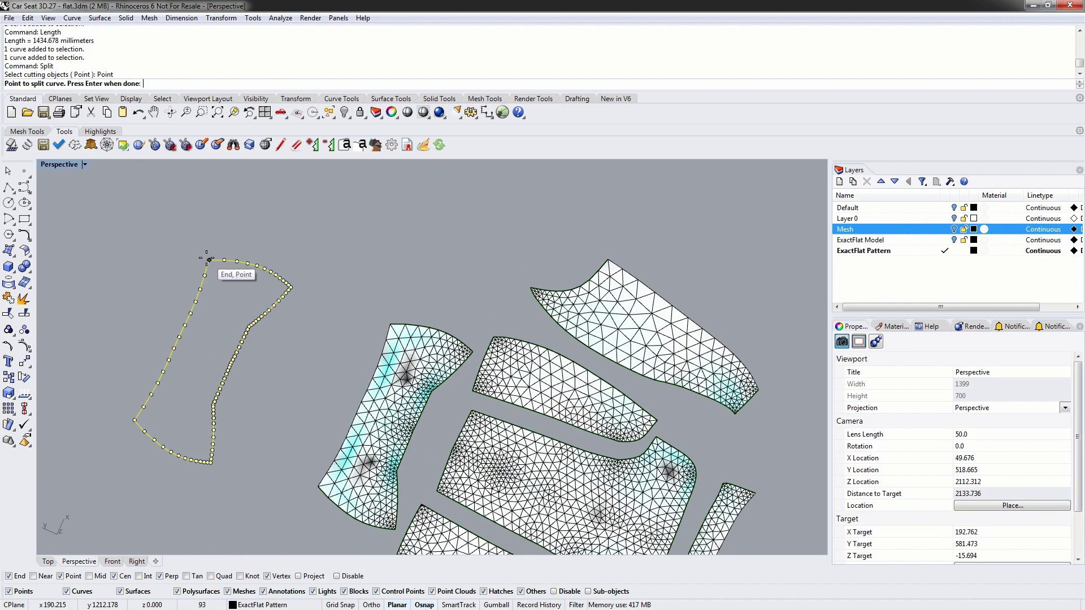
left_click(209, 260)
scroll(298, 267, "up", 4)
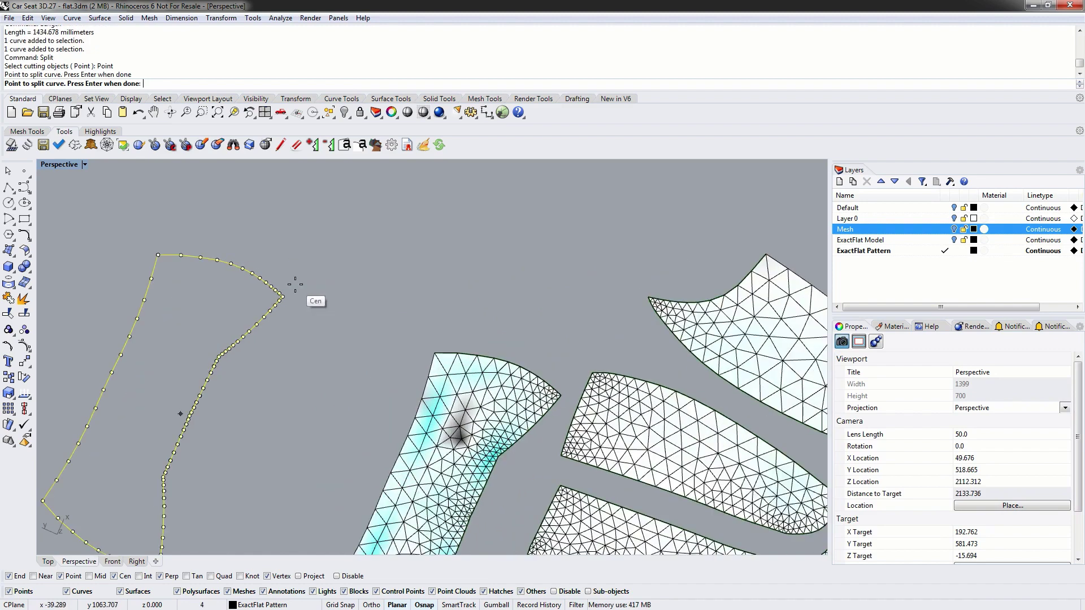
left_click(283, 295)
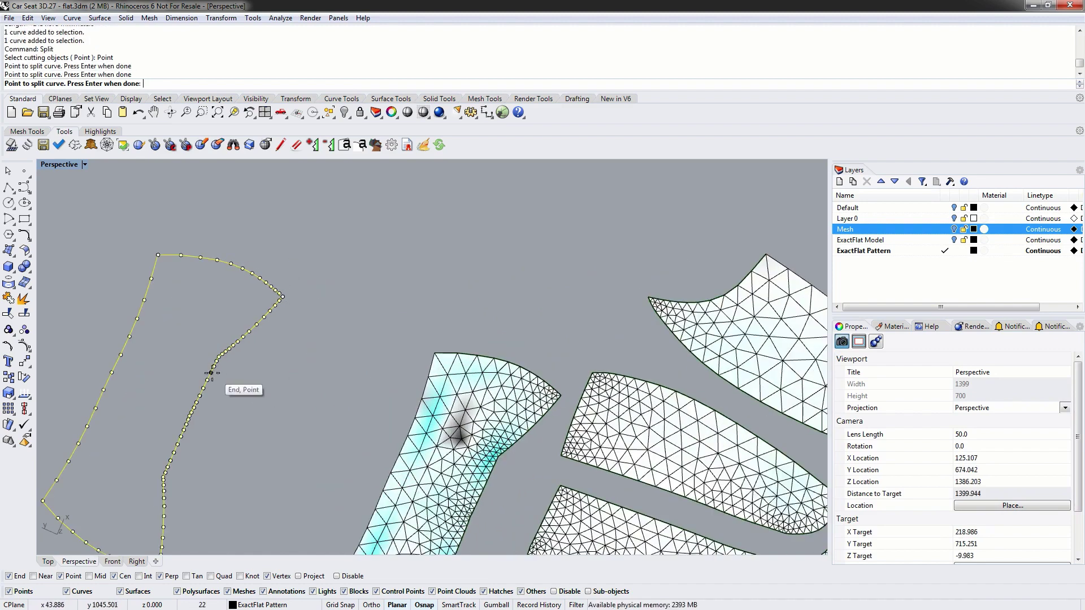
scroll(228, 366, "up", 4)
left_click(218, 339)
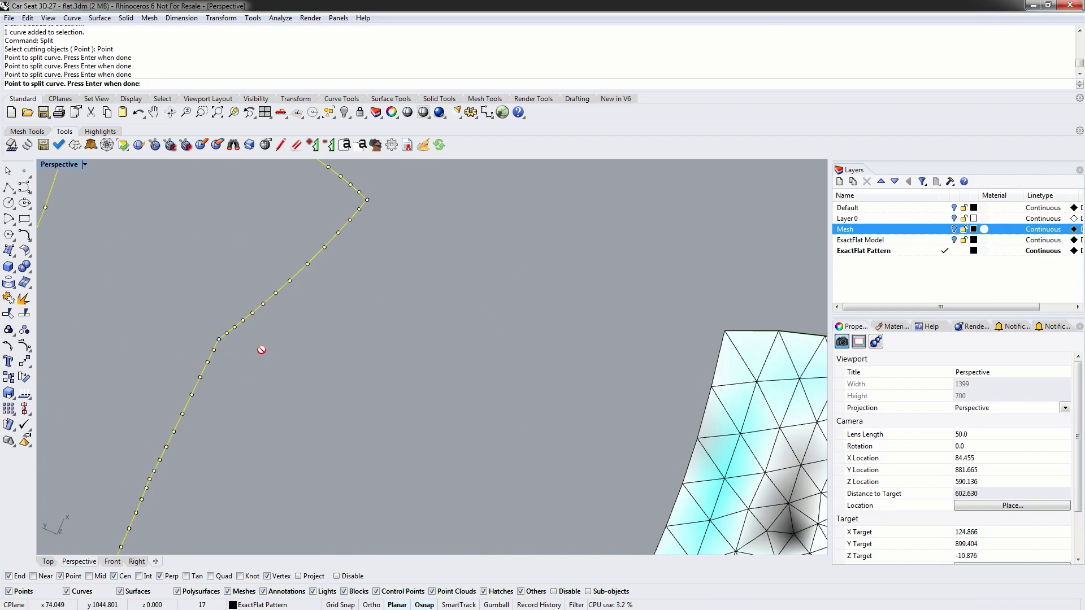
scroll(260, 361, "down", 4)
scroll(192, 494, "up", 5)
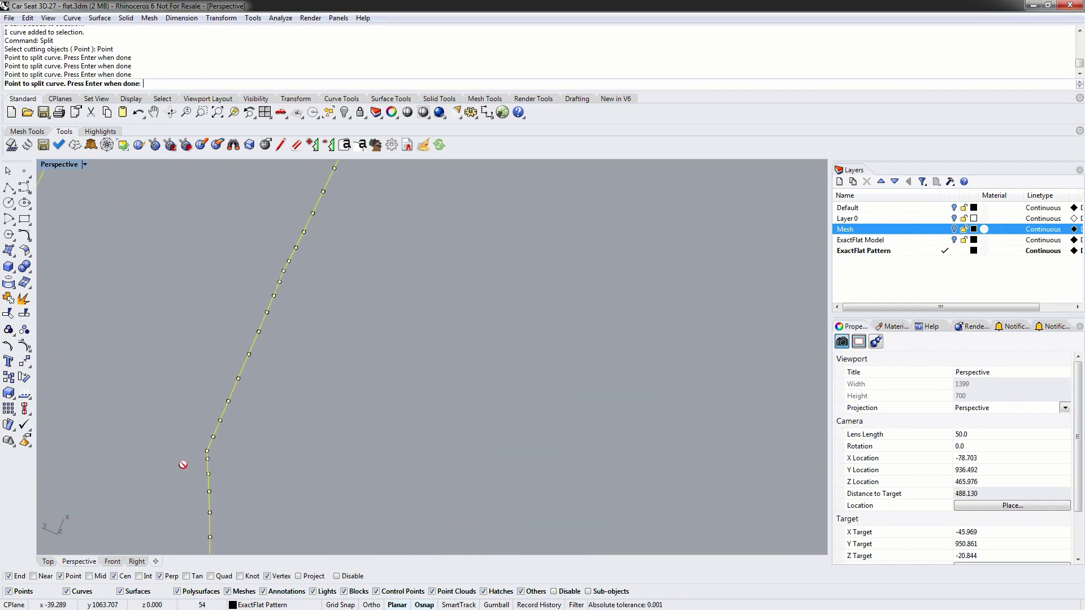
left_click(208, 450)
scroll(269, 441, "down", 5)
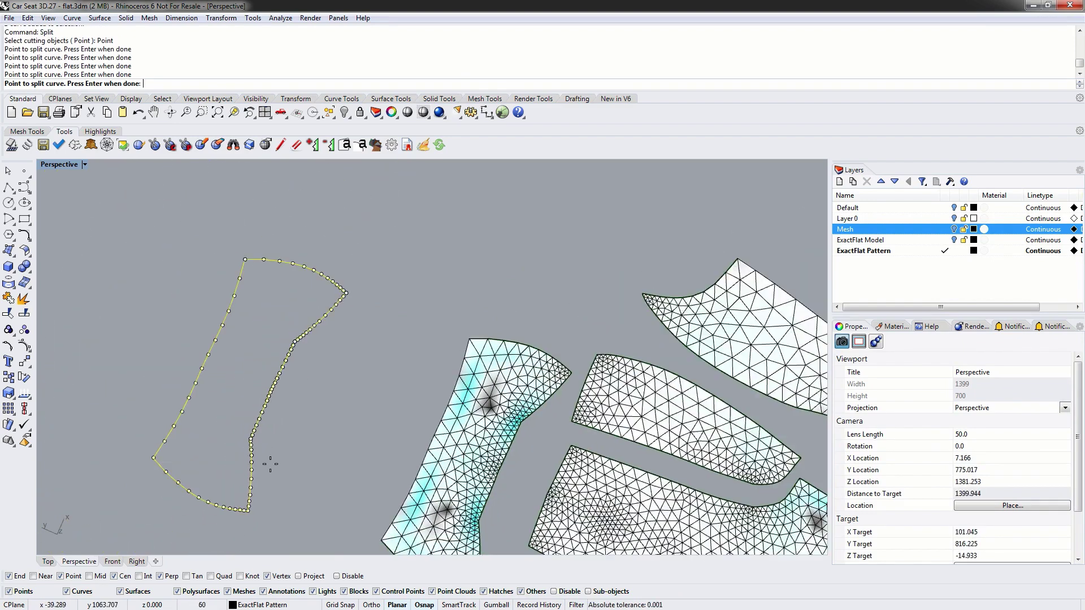
left_click(248, 510)
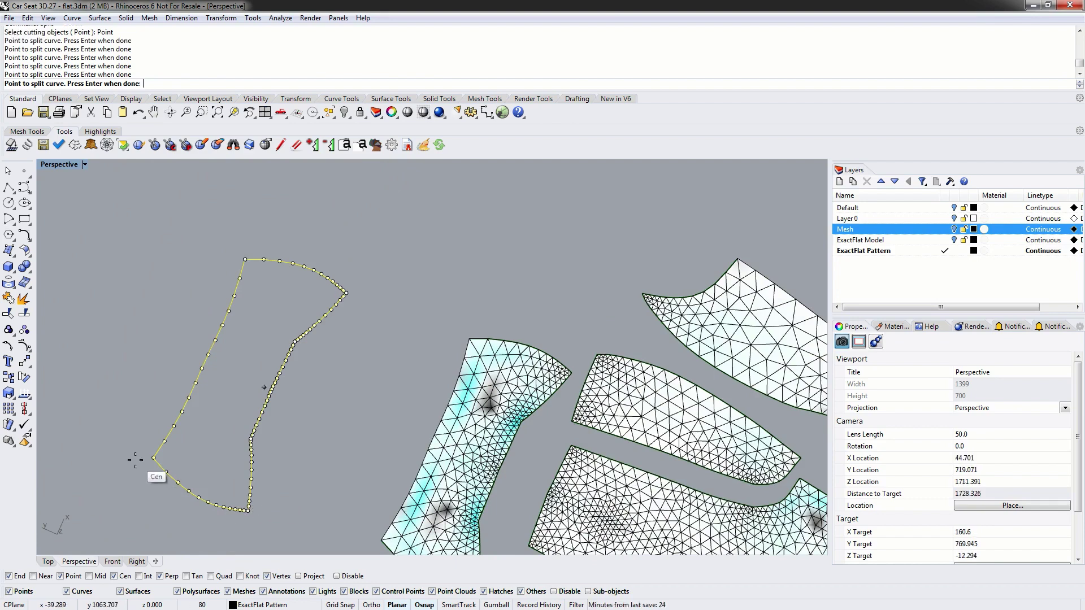
left_click(152, 459)
key("Return")
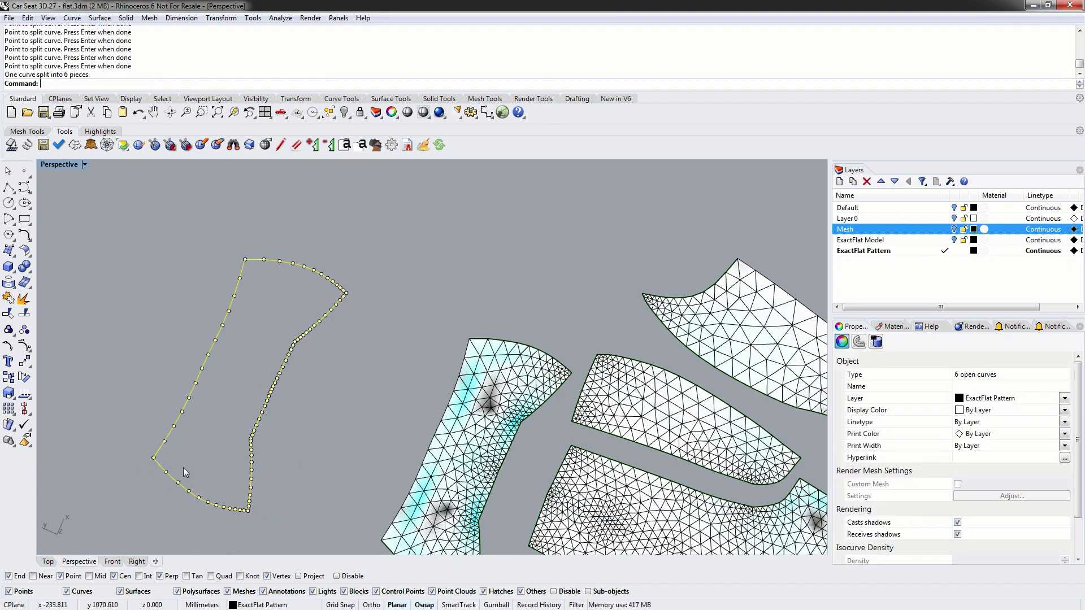
Select the segments of the split flat Back border one at a time to check where each begins and ends.
left_click(275, 393)
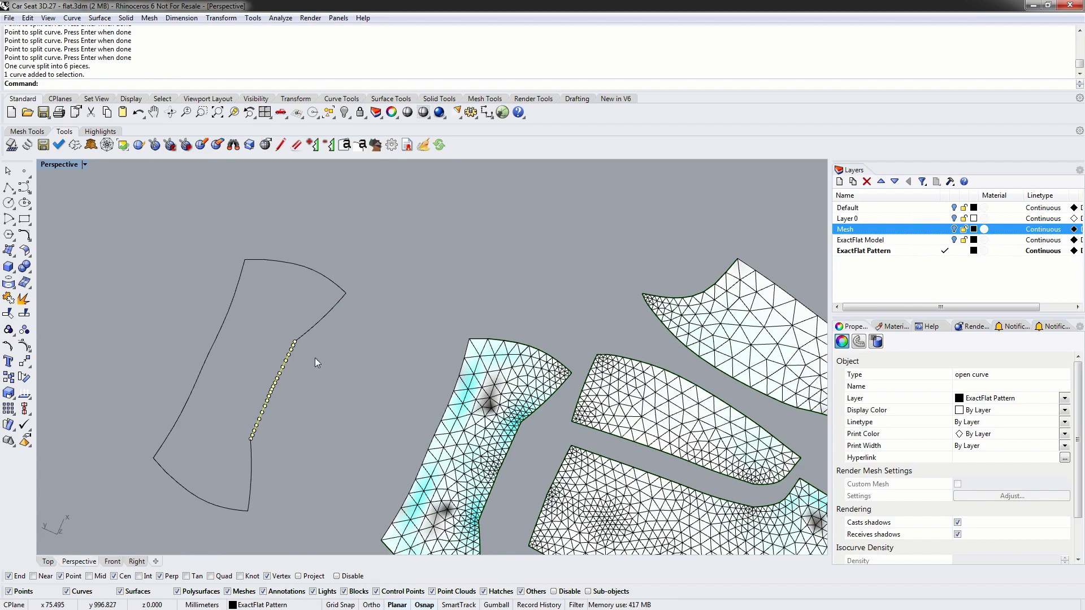
left_click(318, 322)
left_click(316, 275, "shift")
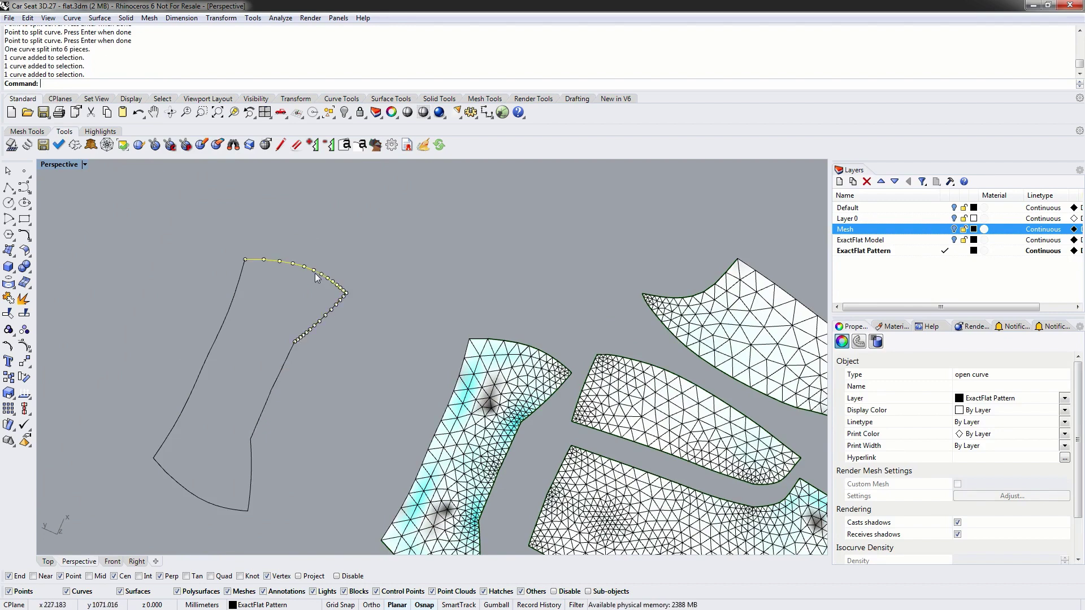
left_click(225, 318)
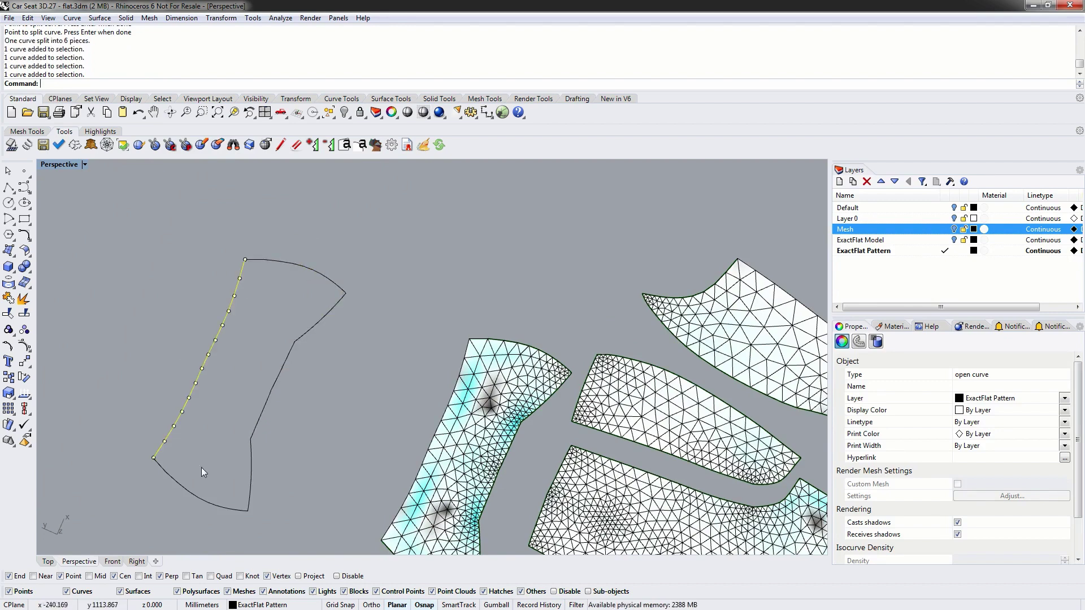
left_click(188, 495)
left_click(253, 477)
left_click(261, 408)
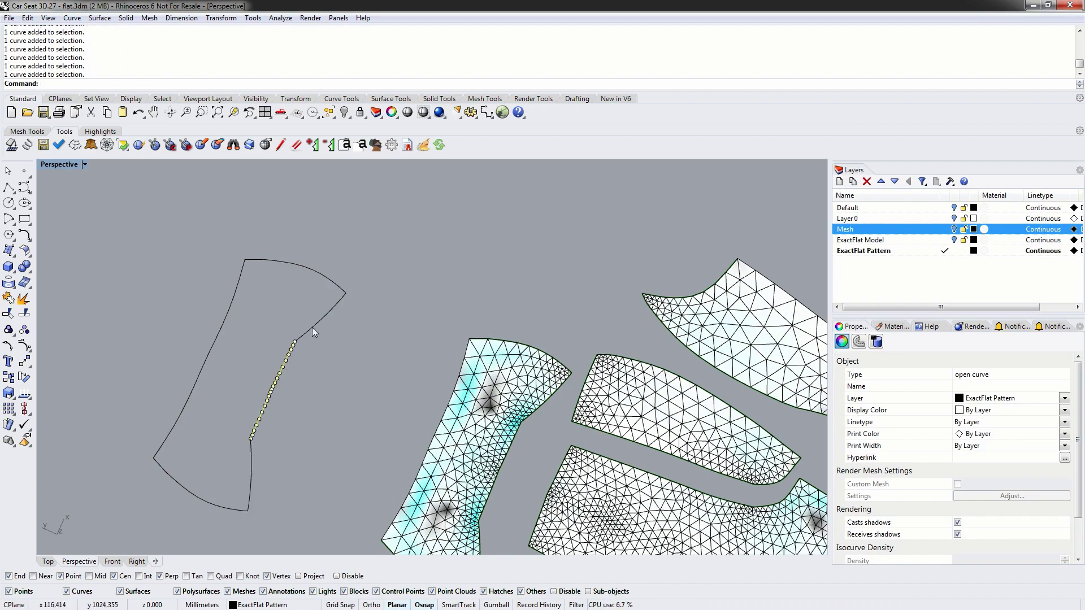
left_click(377, 378)
Show the Mesh layer and move the 3D Back panel's border curve to the empty area near the flat border curve.
right_click_drag(391, 341, 400, 288)
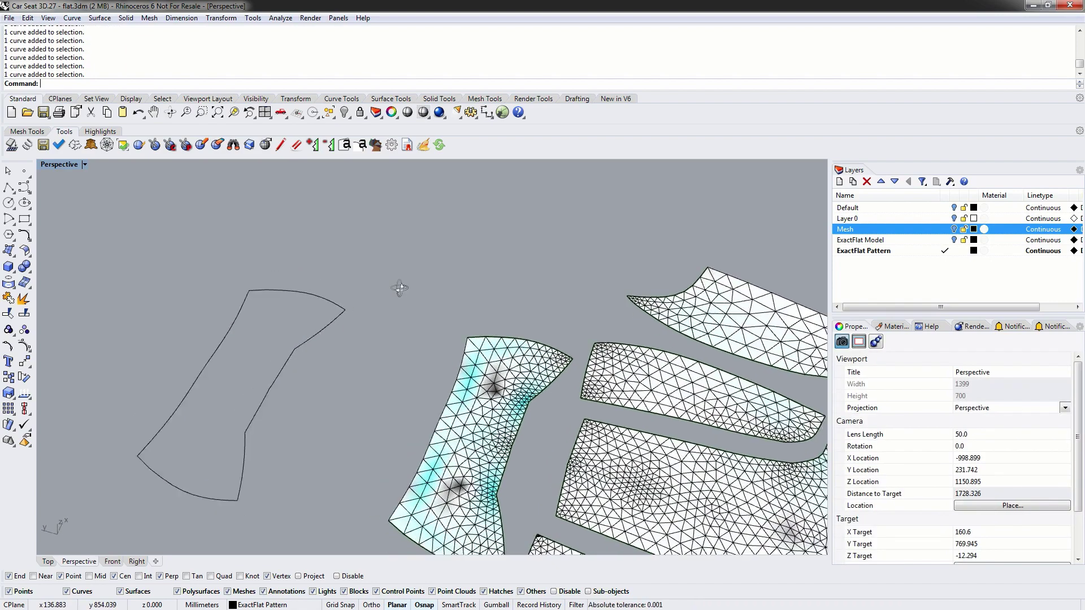
scroll(399, 288, "down", 8)
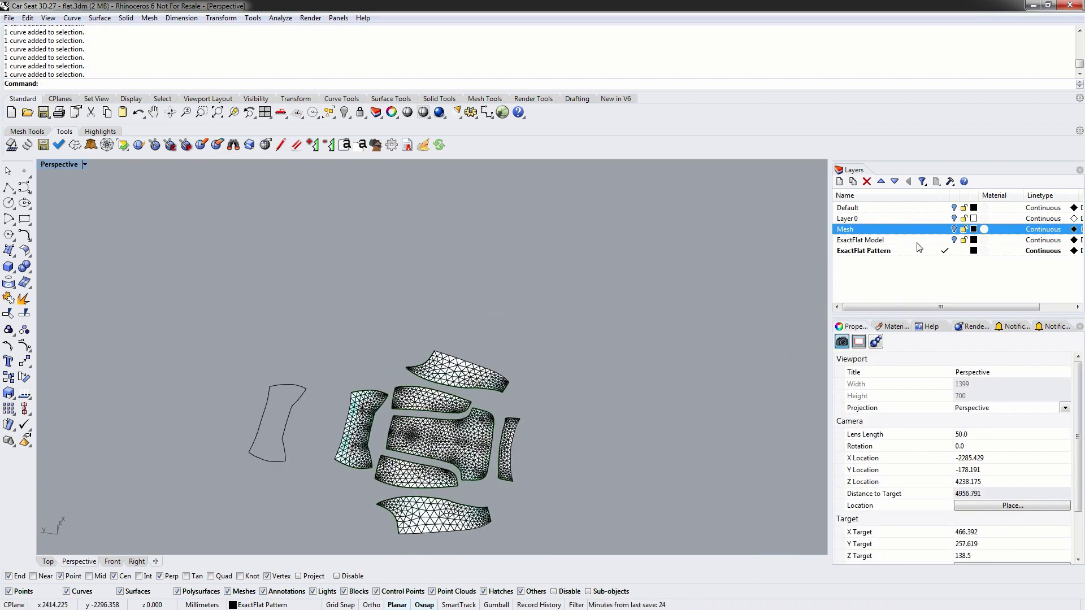
left_click(955, 229)
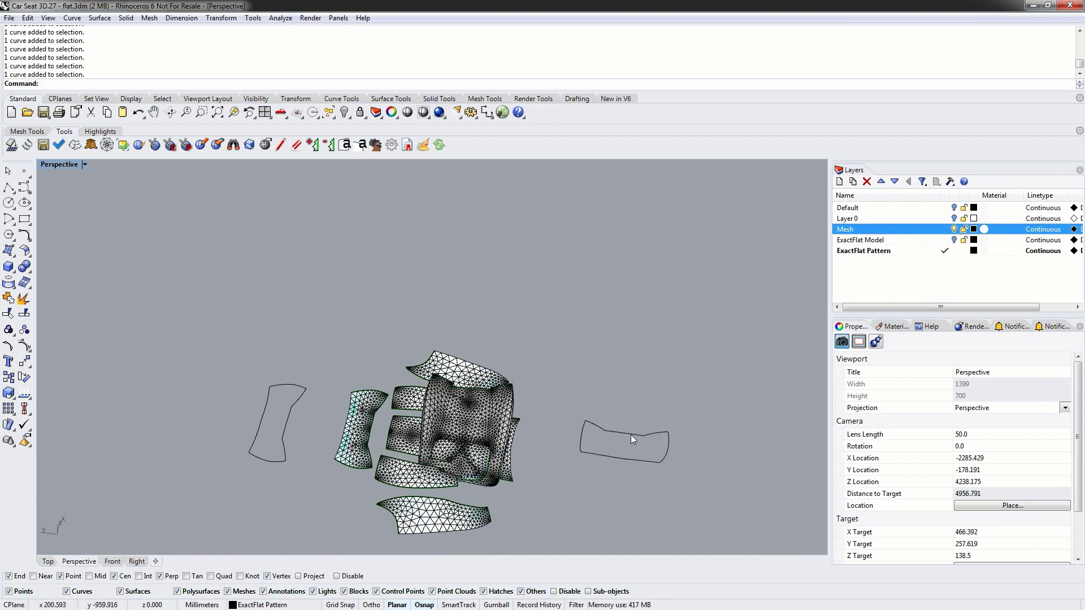
left_click_drag(630, 440, 298, 263)
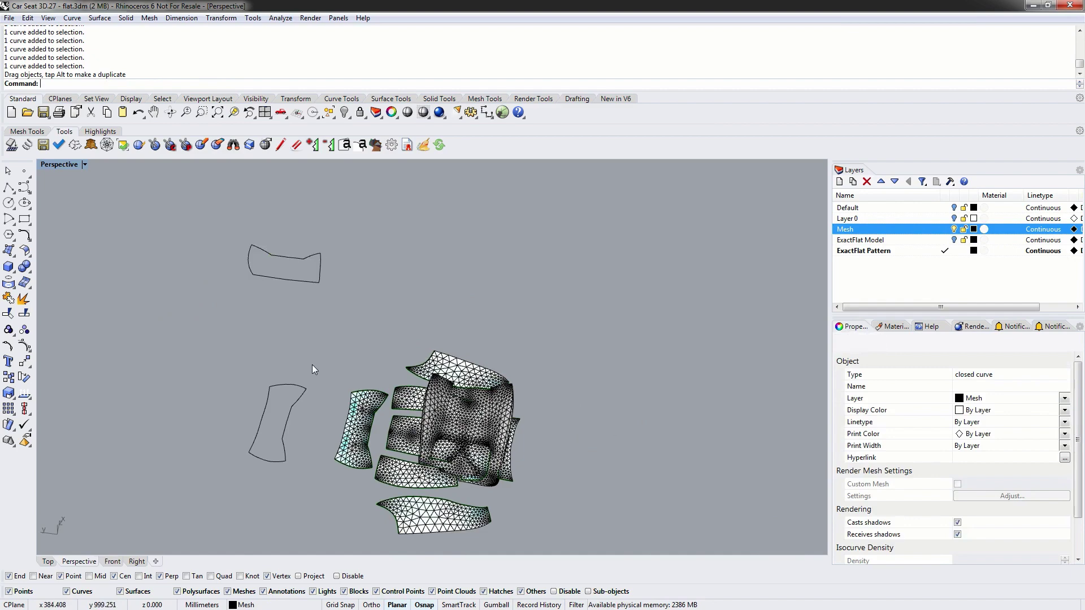
Split the 3D Back panel's duplicated border curve at its six corners, using Split with the Point option.
scroll(311, 370, "up", 3)
scroll(296, 266, "up", 1)
left_click(319, 285)
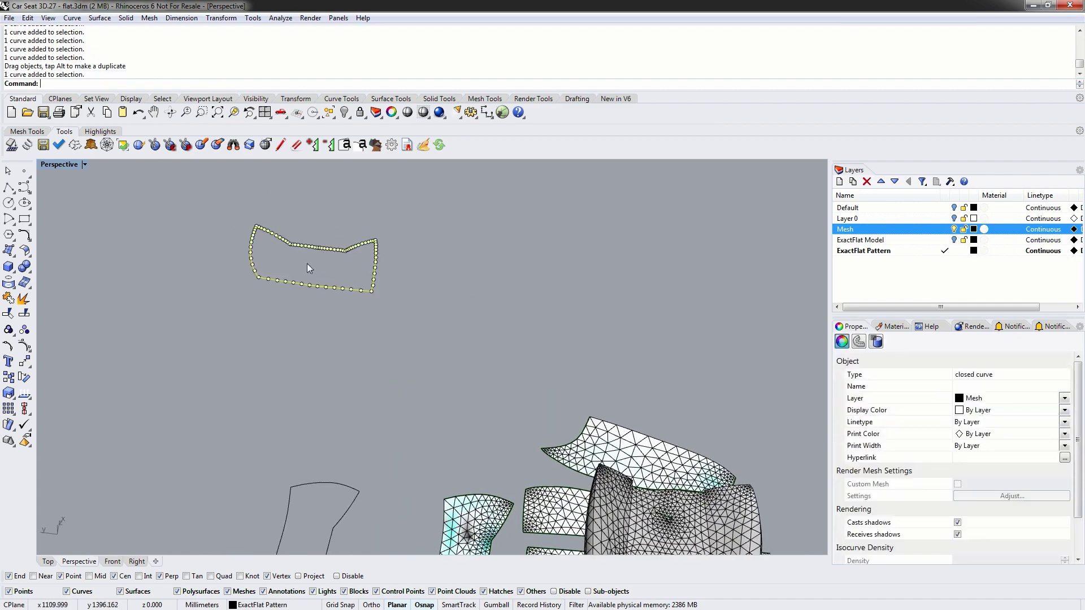
scroll(307, 263, "up", 1)
type("split")
key("Return")
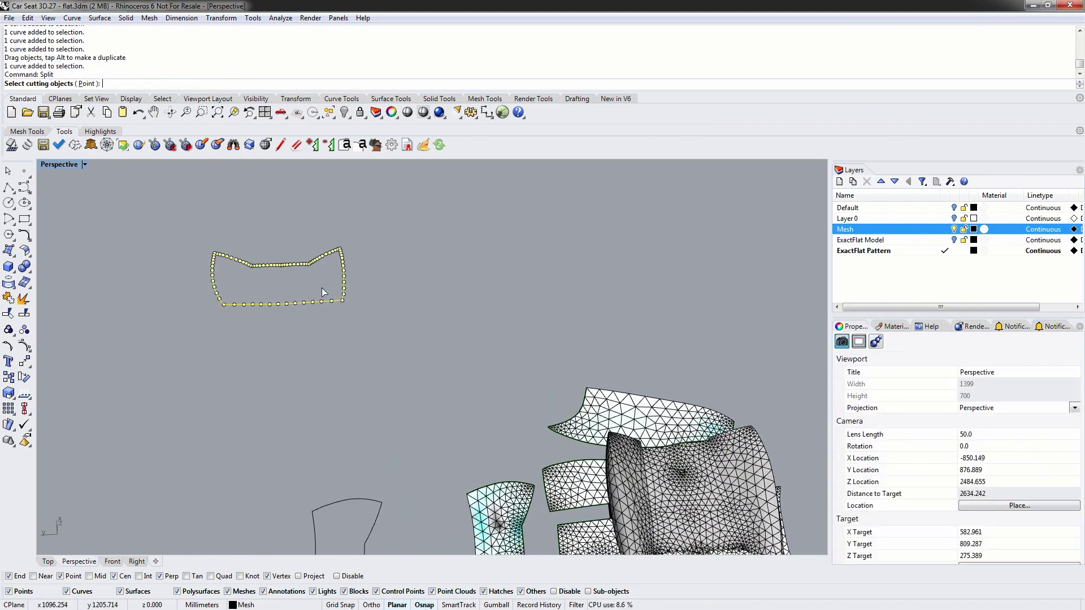
left_click(86, 83)
scroll(215, 281, "up", 1)
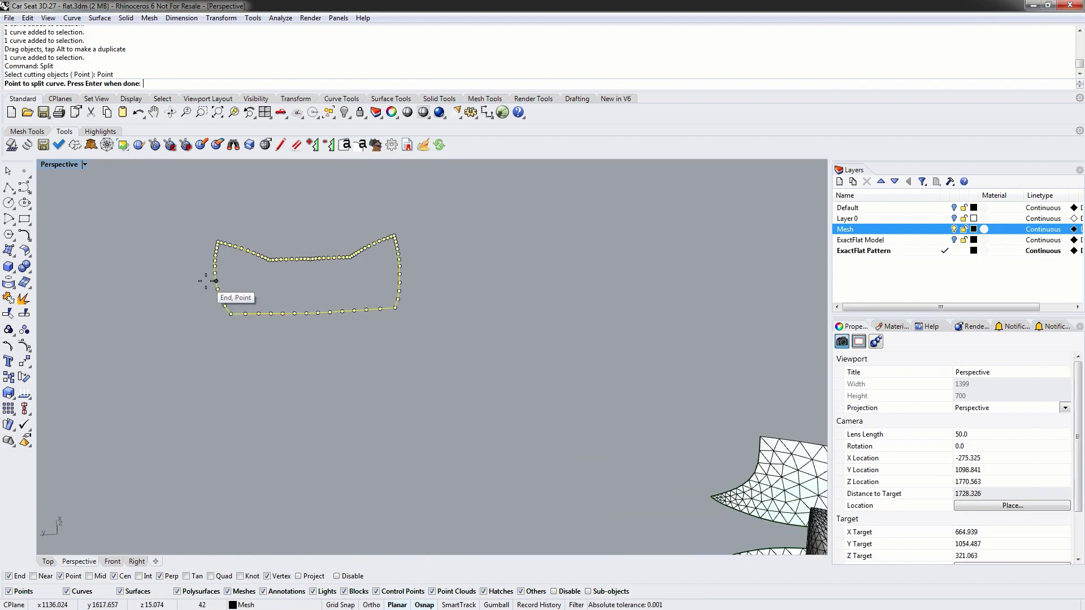
left_click(231, 312)
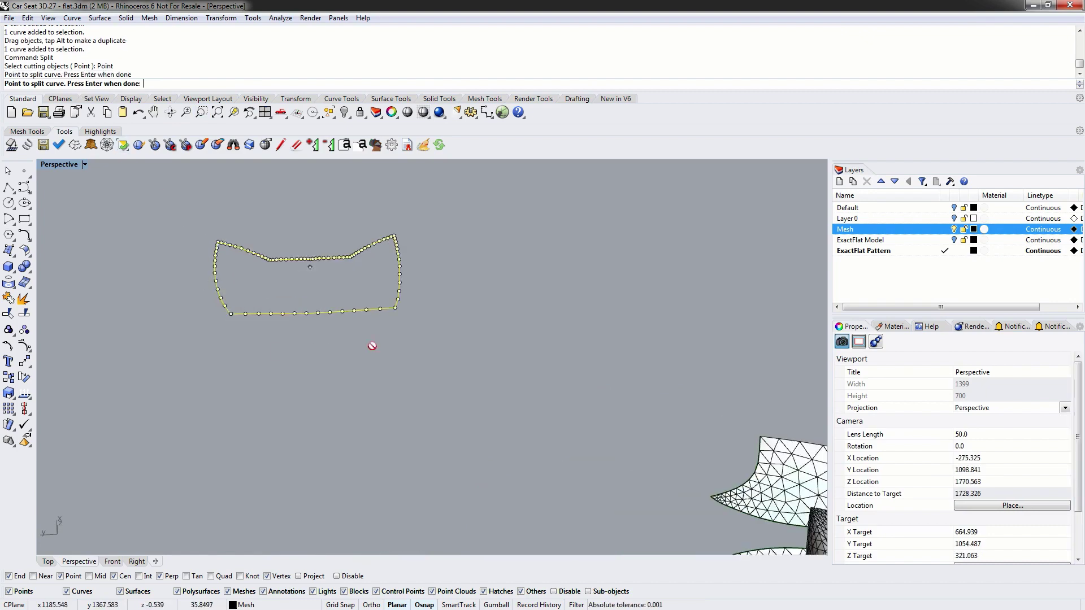
left_click(396, 308)
scroll(395, 228, "up", 1)
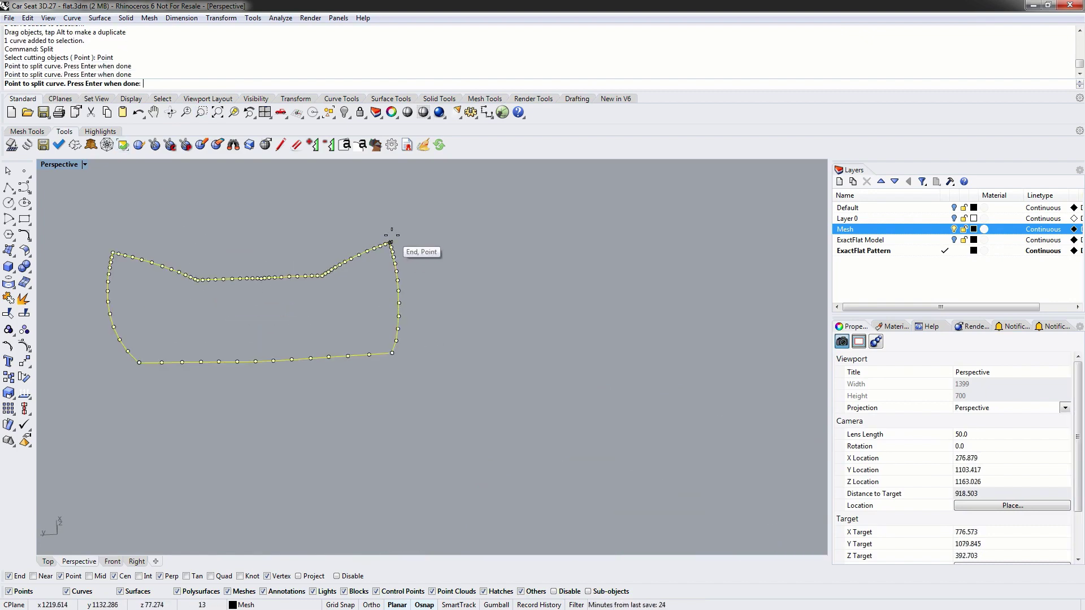
left_click(392, 235)
left_click(320, 275)
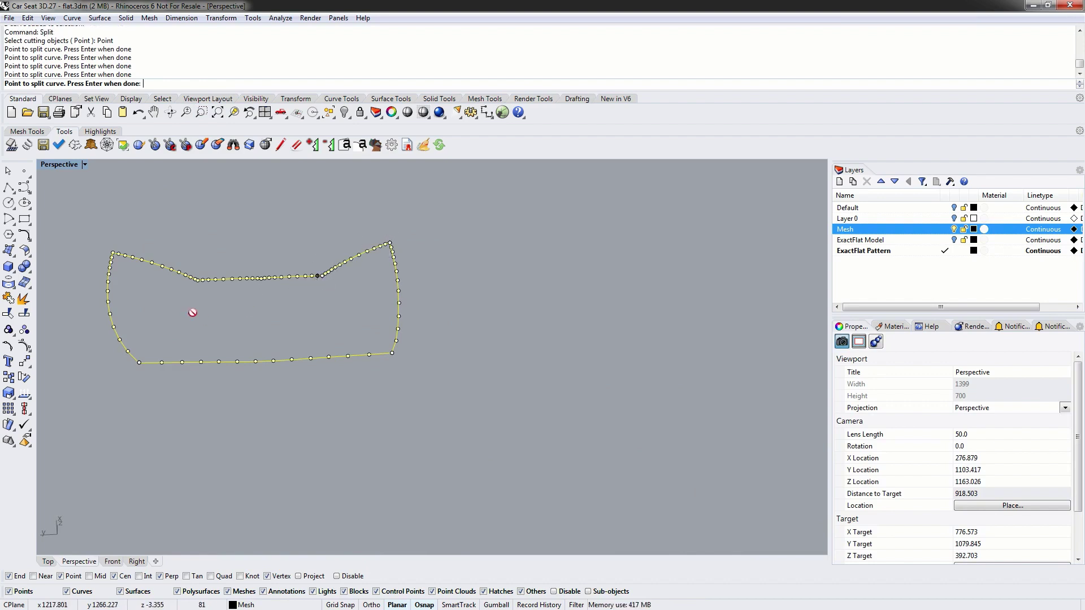
left_click(199, 281)
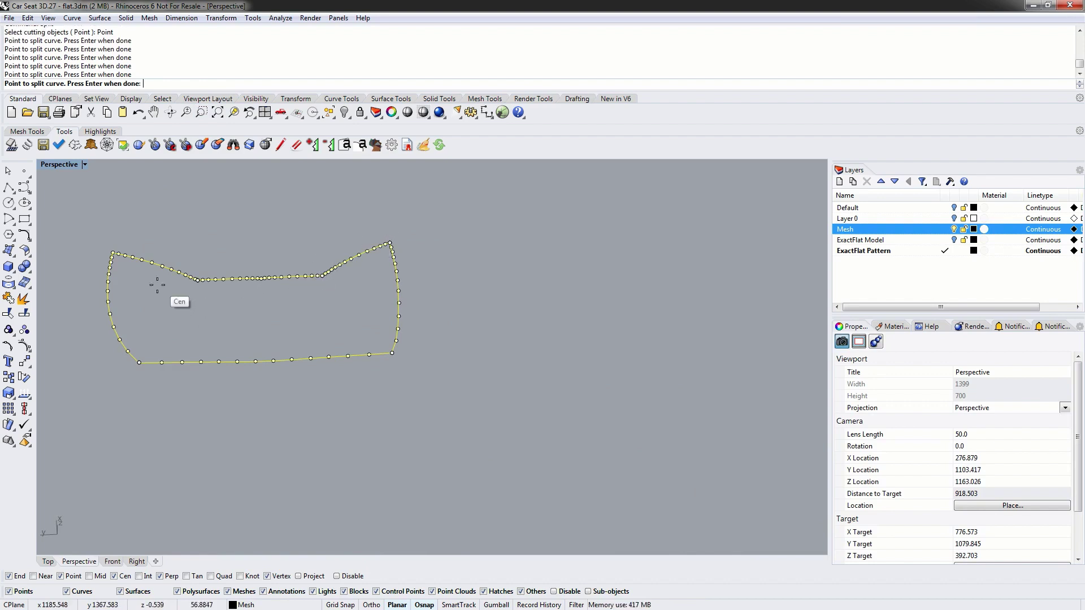
left_click(112, 252)
key("Return")
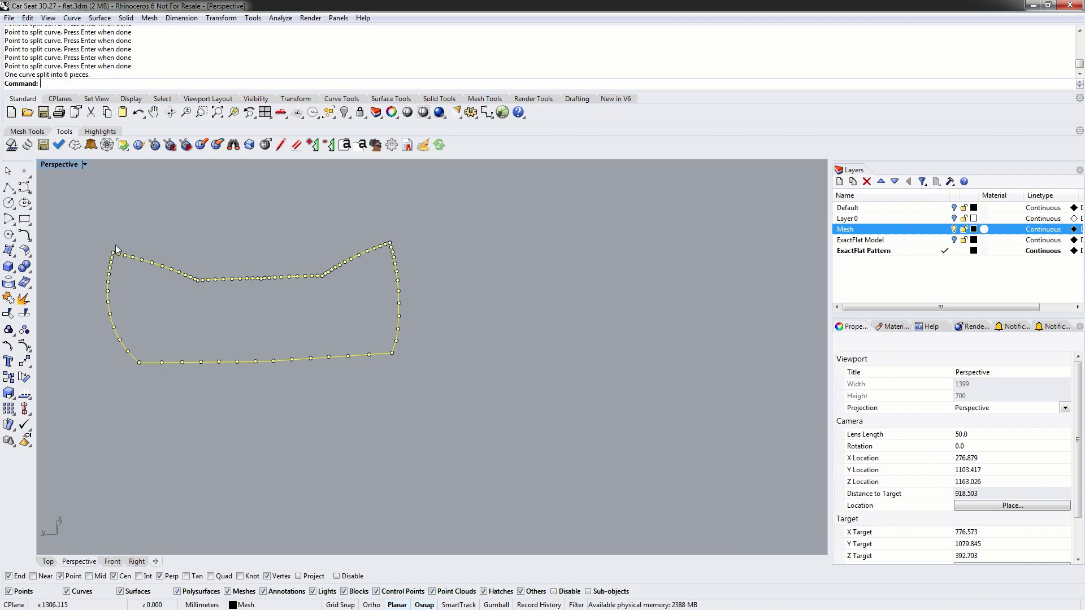
Measure the length of the middle segment on the notched side of the flat Back border.
scroll(475, 350, "down", 8)
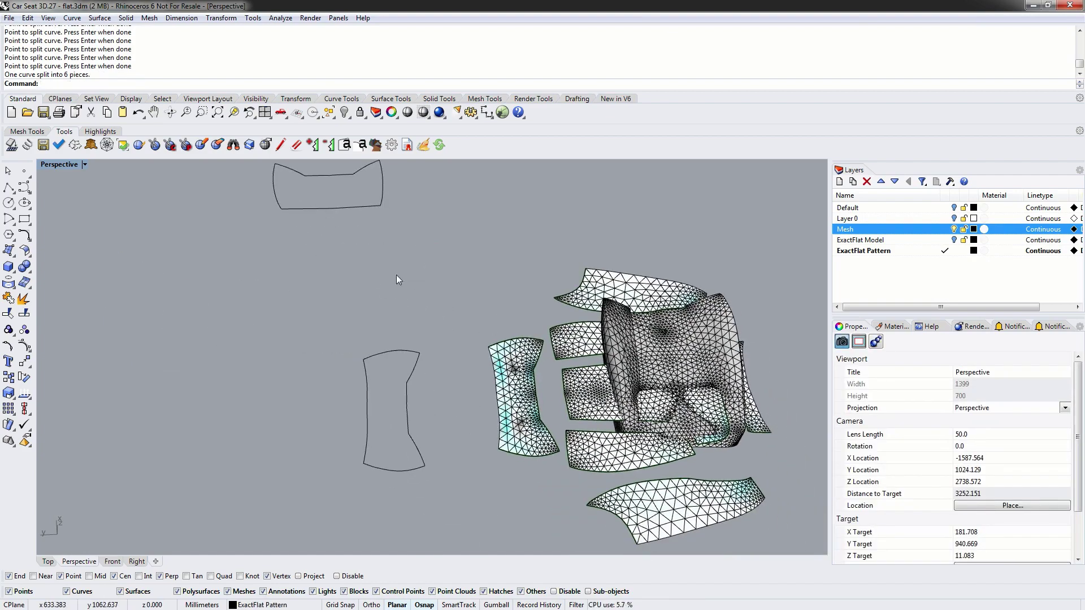
right_click_drag(395, 274, 317, 293, "shift")
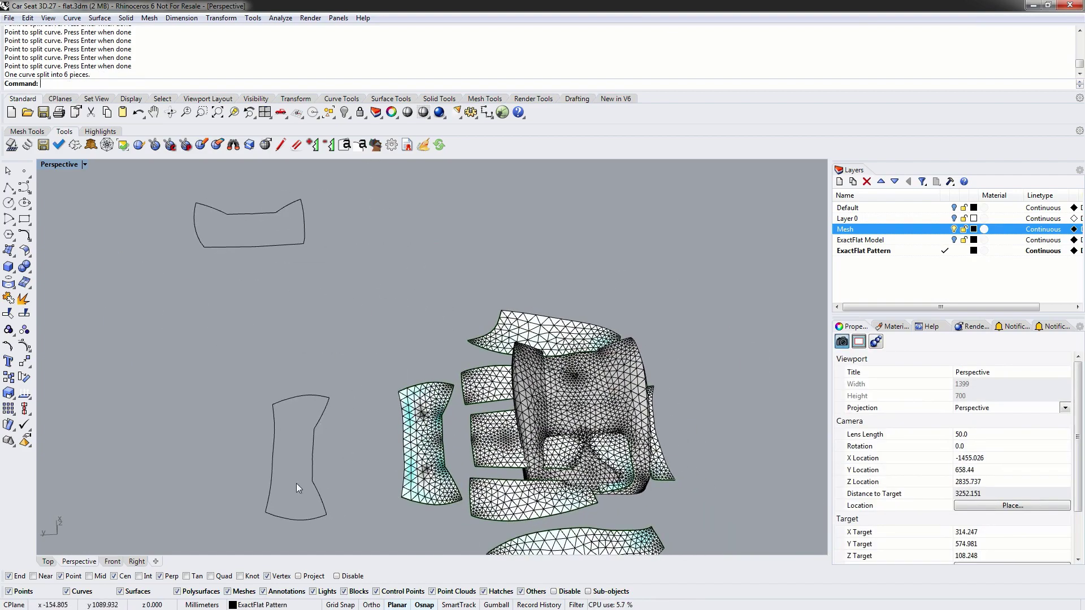
left_click(313, 461)
type("Length")
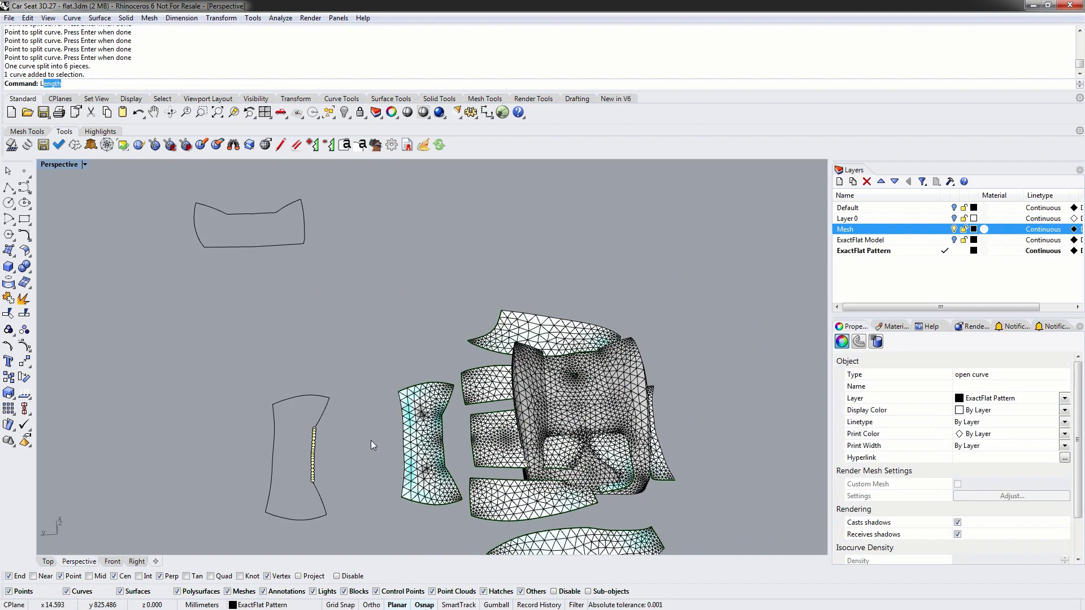
key("Return")
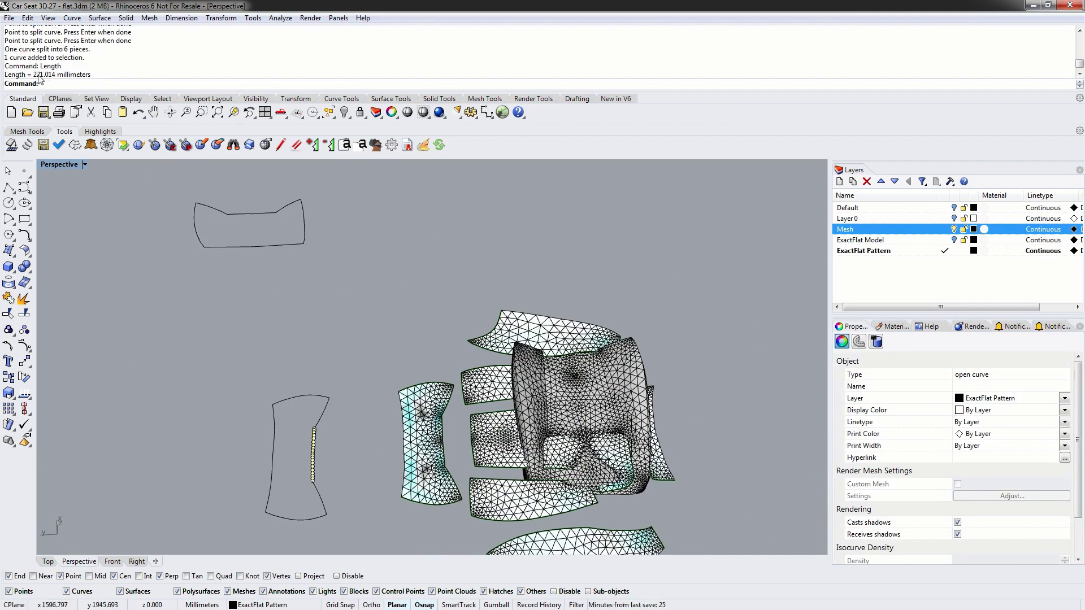
Measure the matching middle segment of the 3D Back border and compare it with the flat segment's length.
left_click(246, 214)
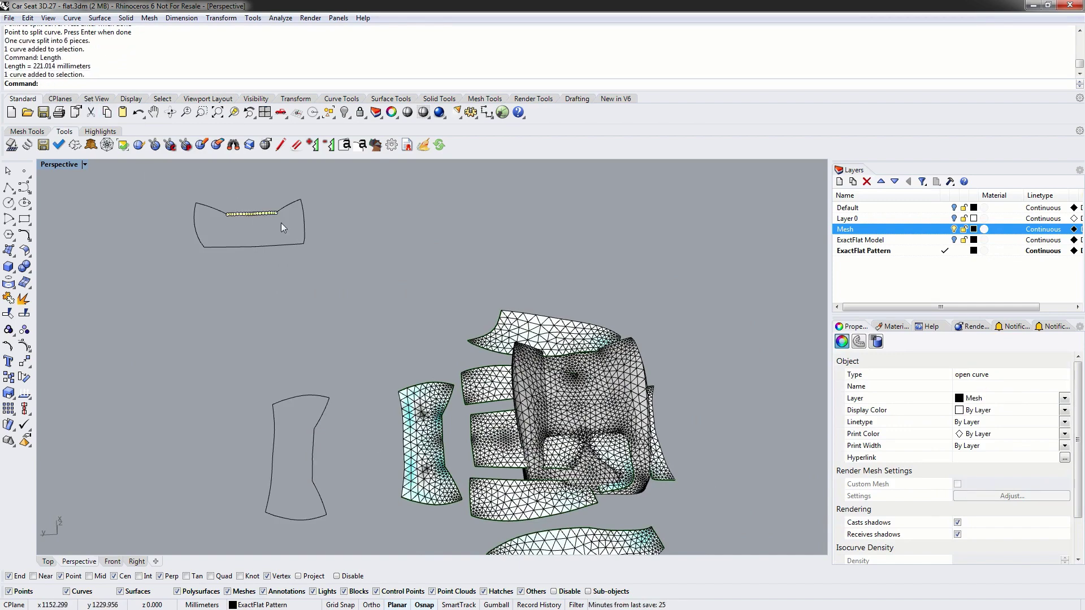
type("Length")
key("Return")
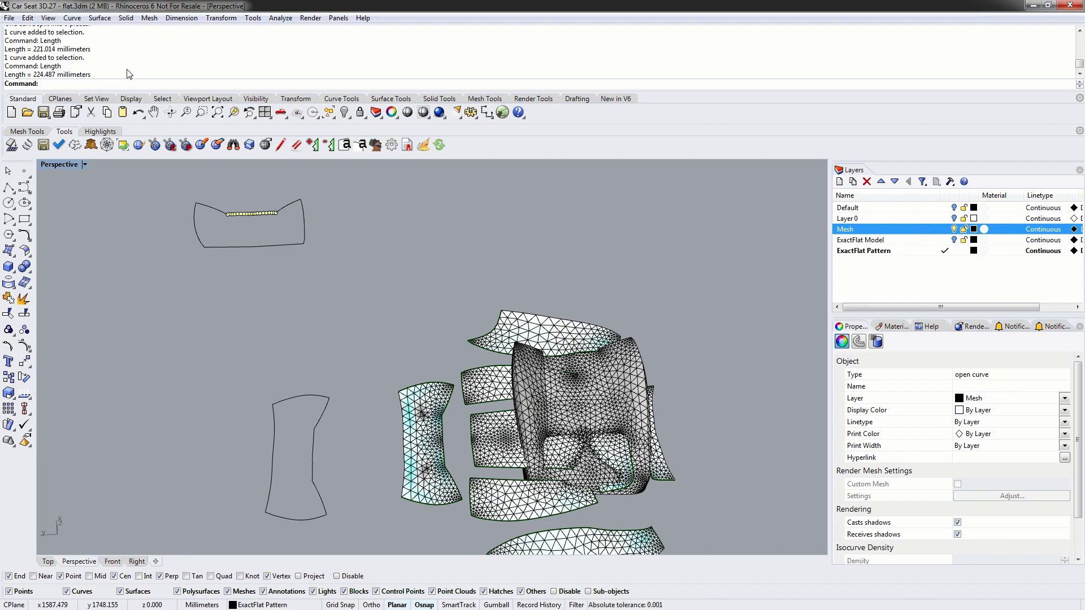
Rerun the ExactFlat spring on the flat Back piece with Preserve Boundaries enabled and a No Seam Stretch Tolerance of 5 mm.
left_click(303, 315)
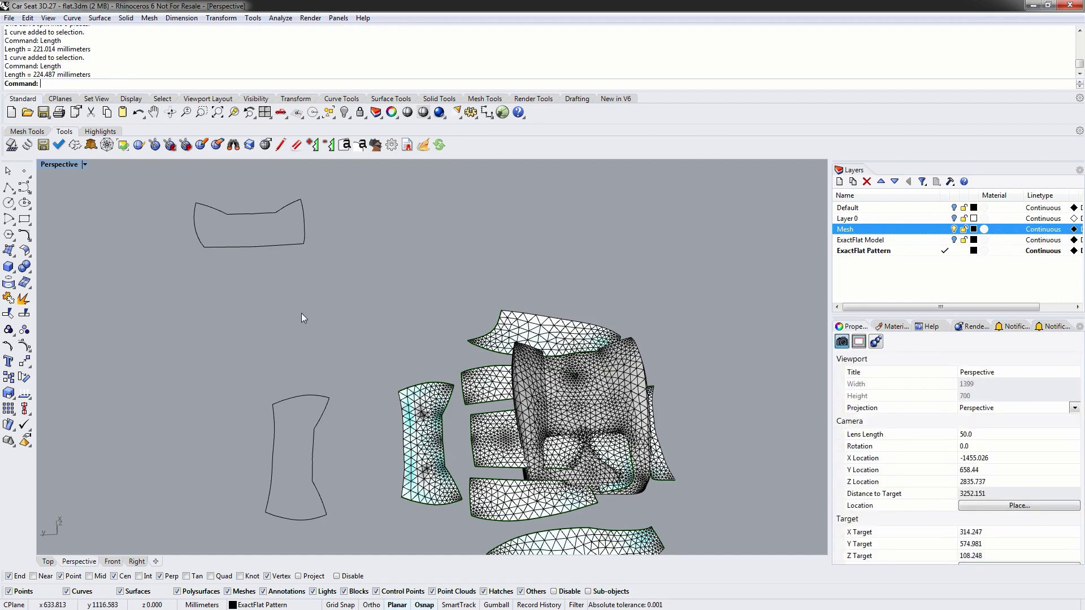
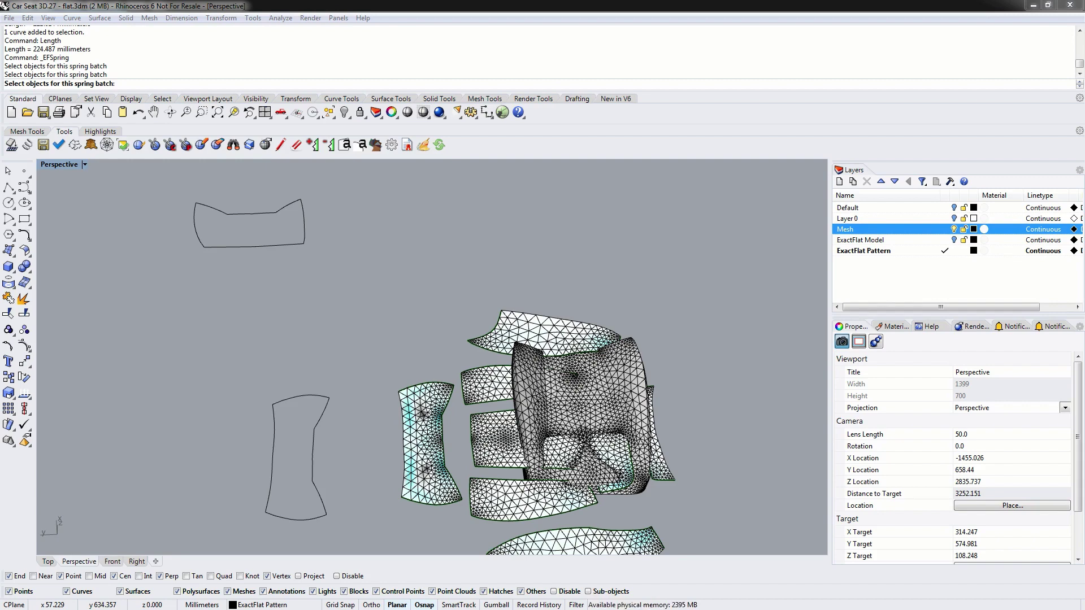
key("Return")
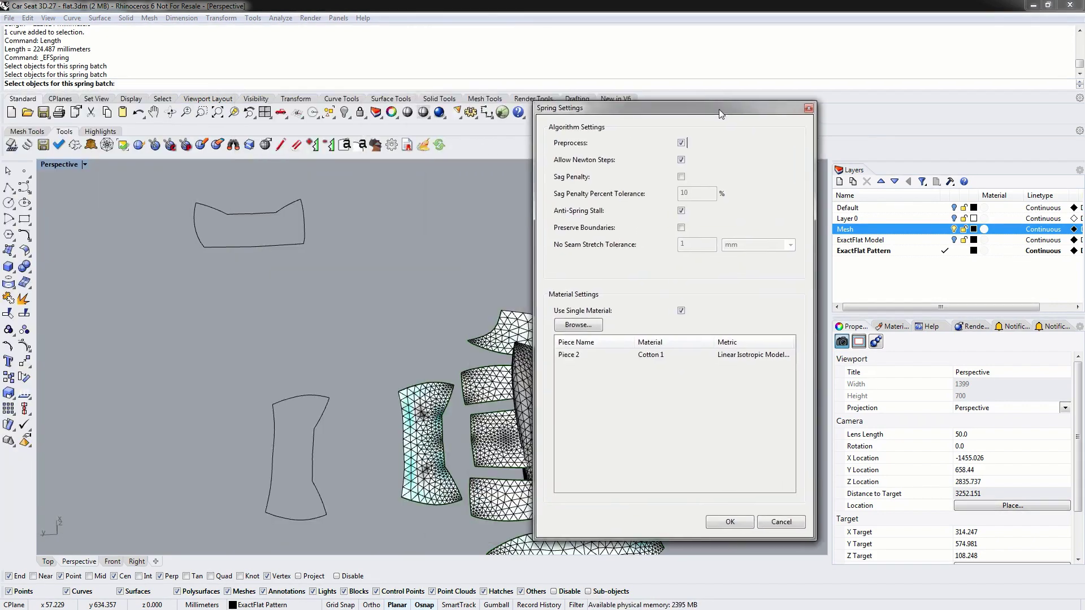
left_click(681, 228)
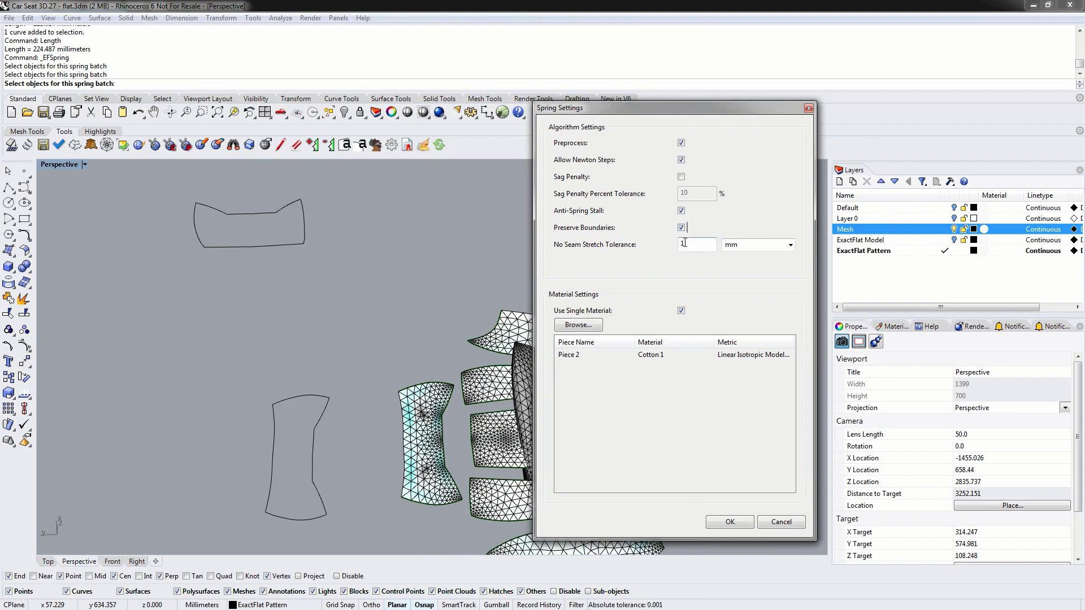
double_click(689, 247)
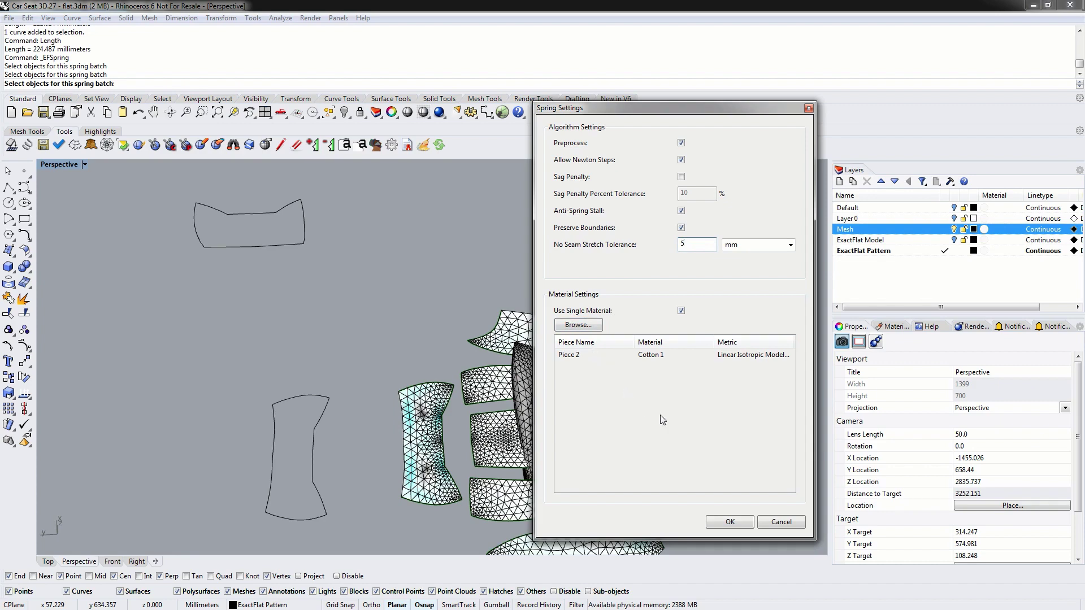
left_click(729, 521)
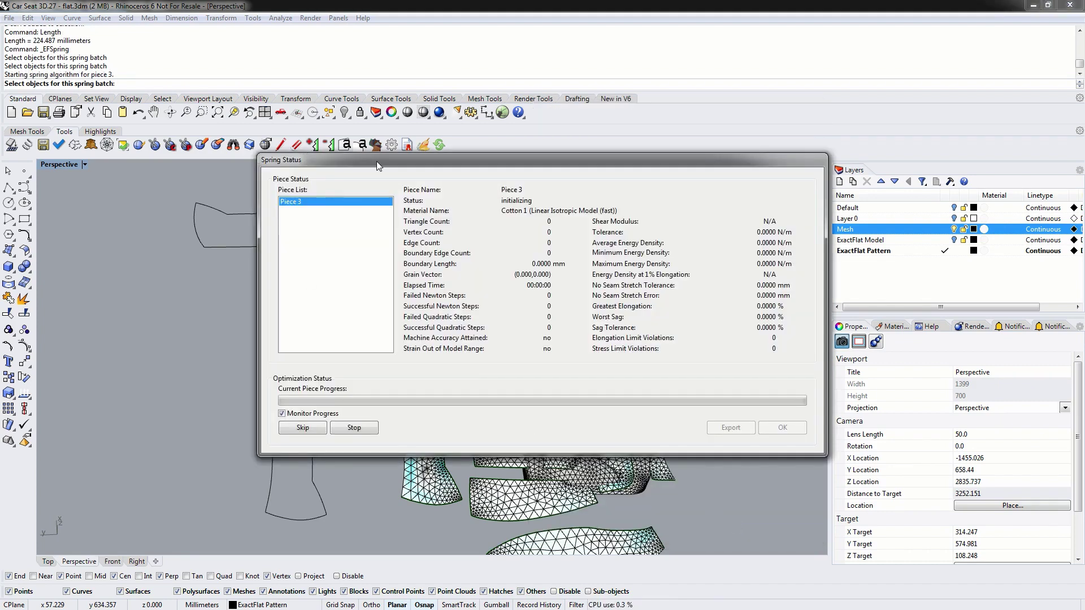
left_click_drag(377, 165, 620, 26)
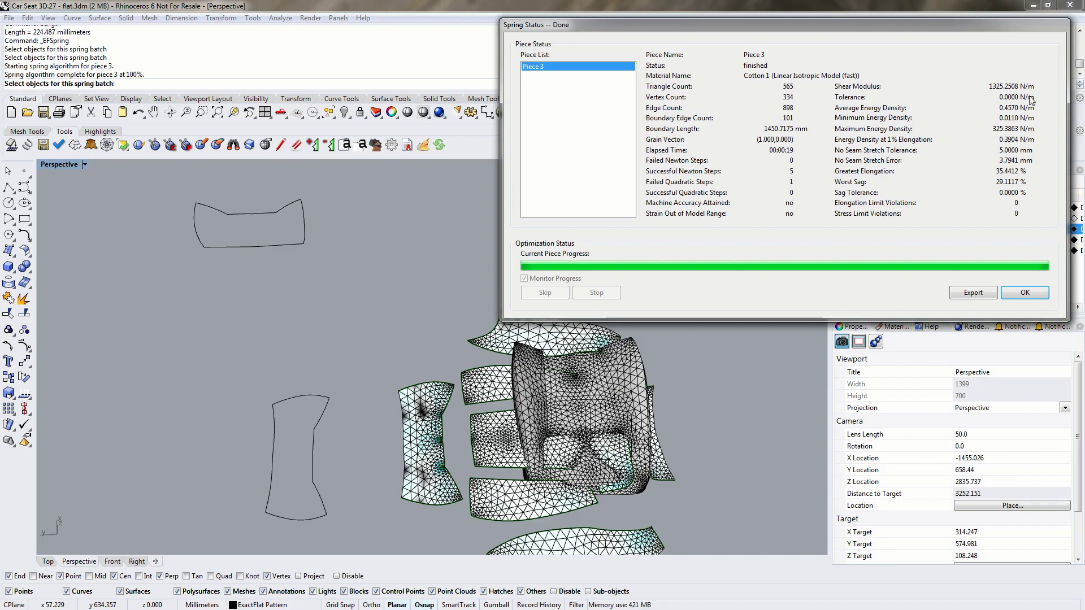
left_click(1024, 293)
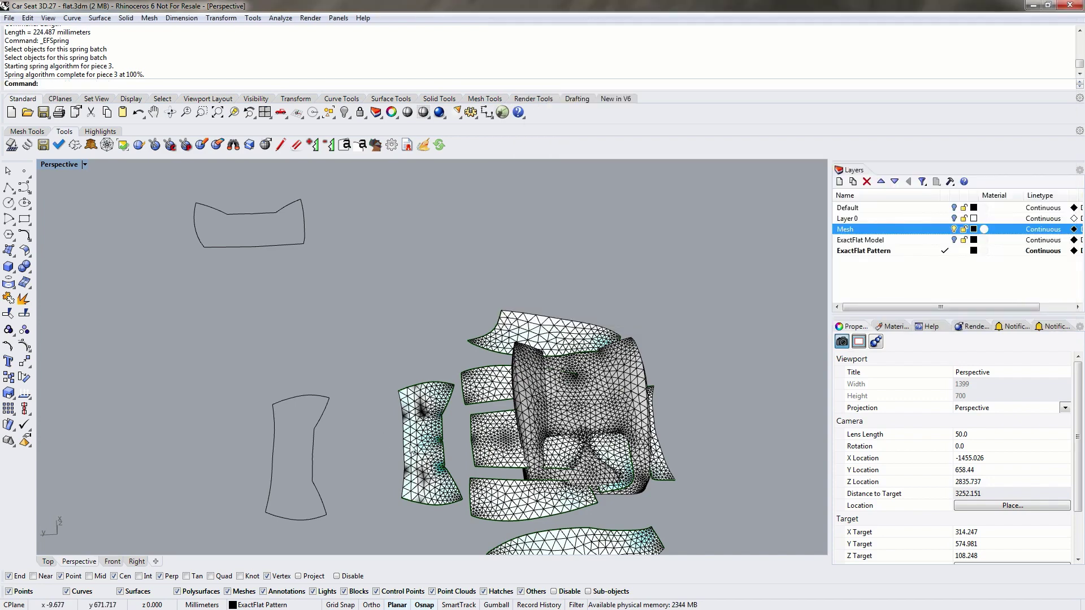
Delete the six old border segments of the flat Back piece.
left_click(423, 439)
left_click(351, 462)
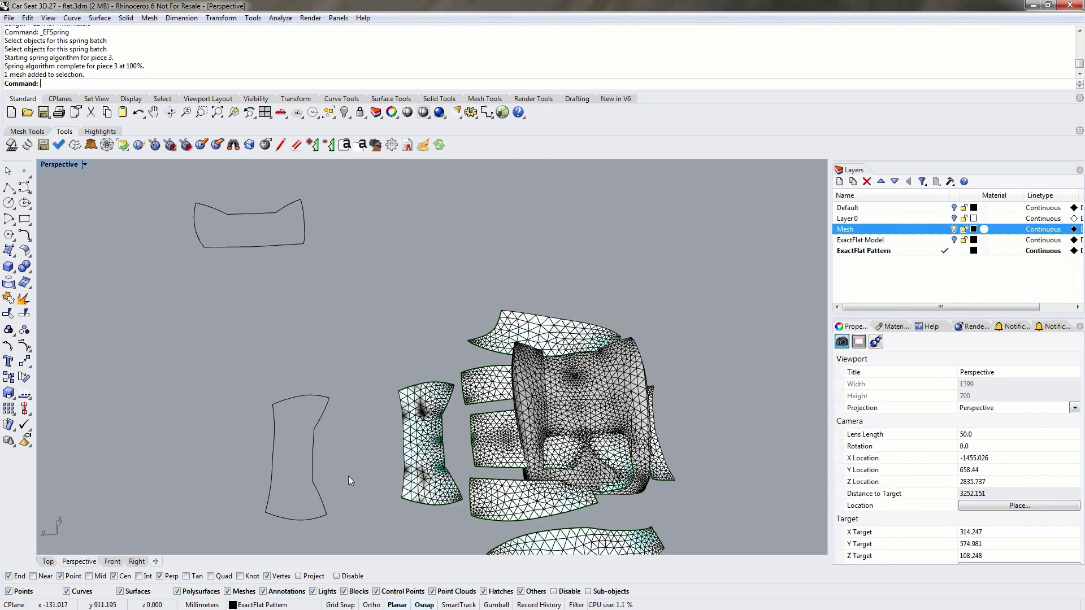
right_click_drag(348, 476, 328, 452)
left_click_drag(226, 362, 357, 552)
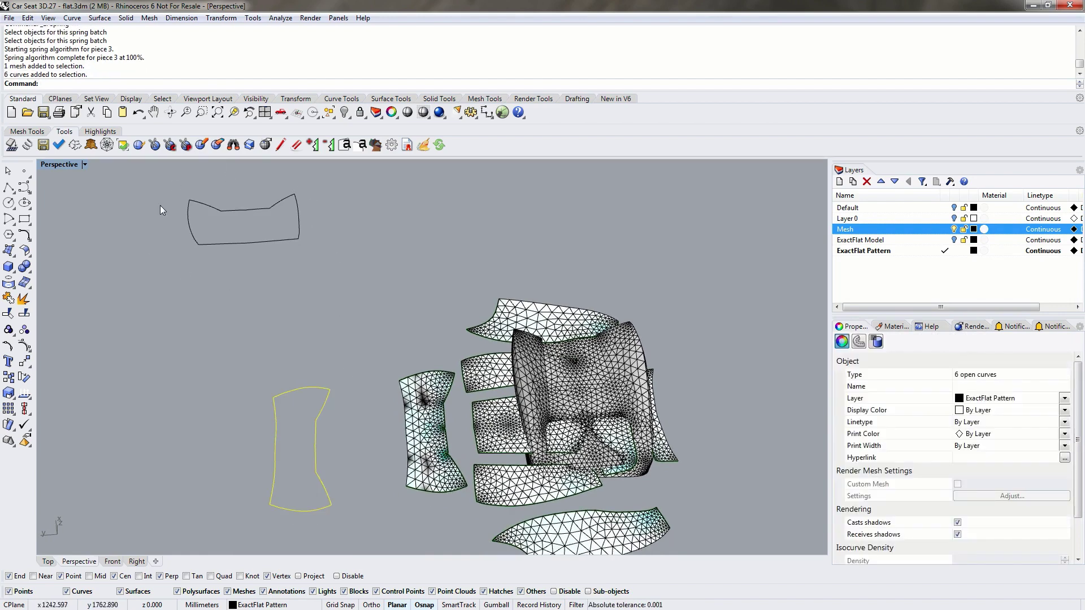
left_click(362, 397)
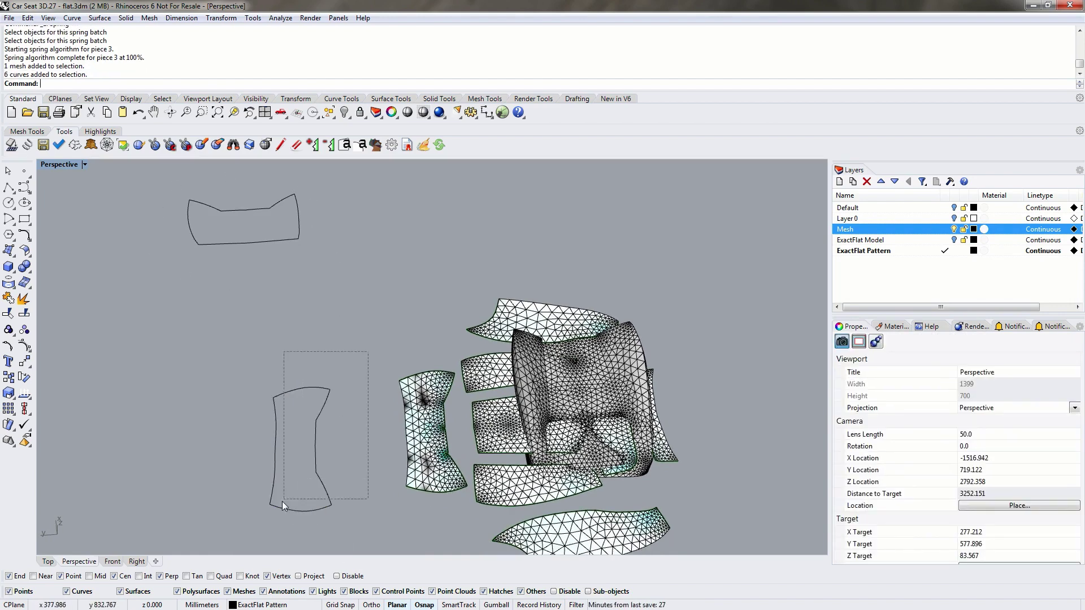
left_click_drag(282, 501, 242, 538)
key("Delete")
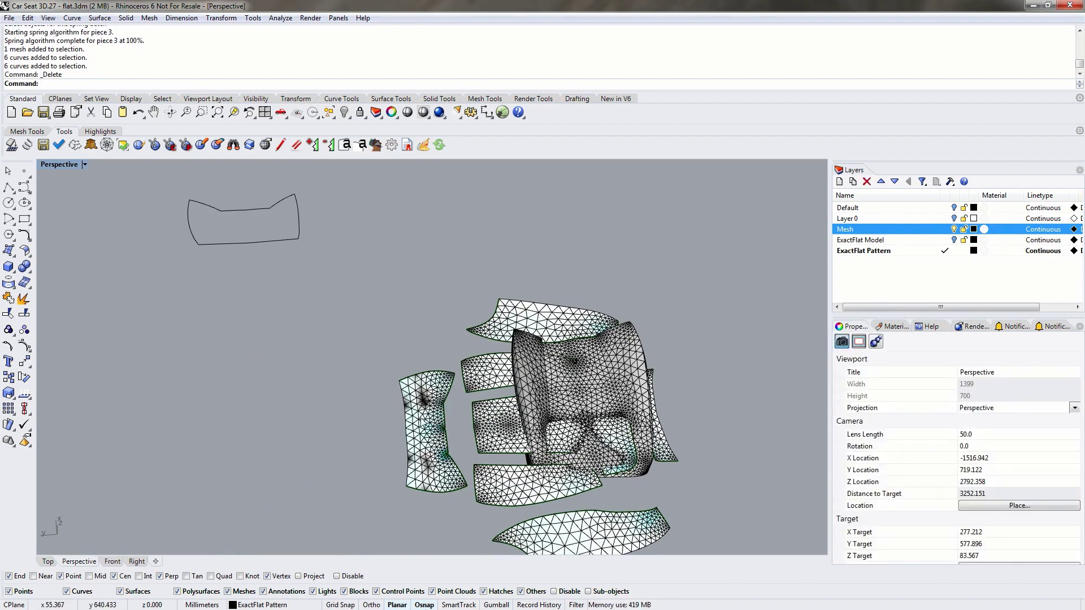
Duplicate the border of the re-sprung flat Back mesh and move the curve to the empty area beside it.
left_click(421, 422)
type("Dup")
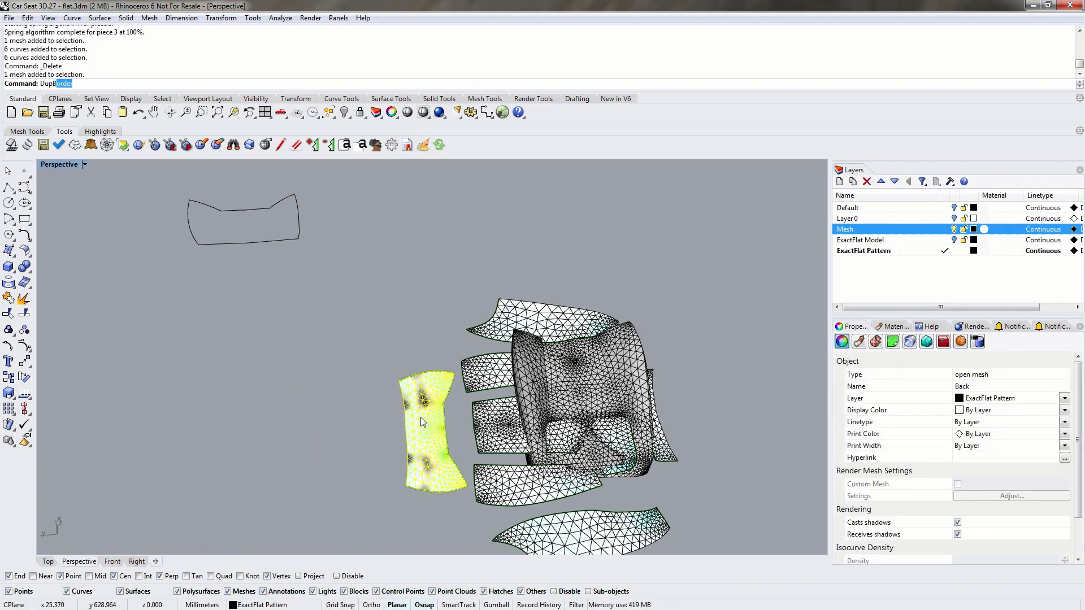
type("B")
key("Return")
left_click_drag(419, 373, 277, 378)
left_click(317, 423)
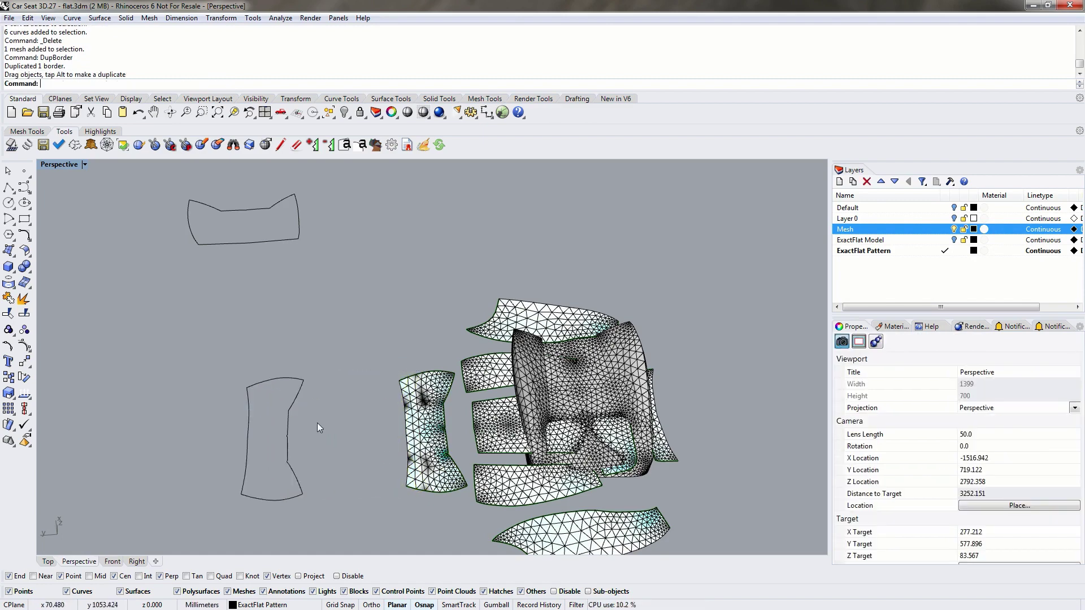
Measure the new flat Back border's length and compare it with the cumulative length of the six 3D border segments.
left_click(287, 433)
type("Length")
key("Return")
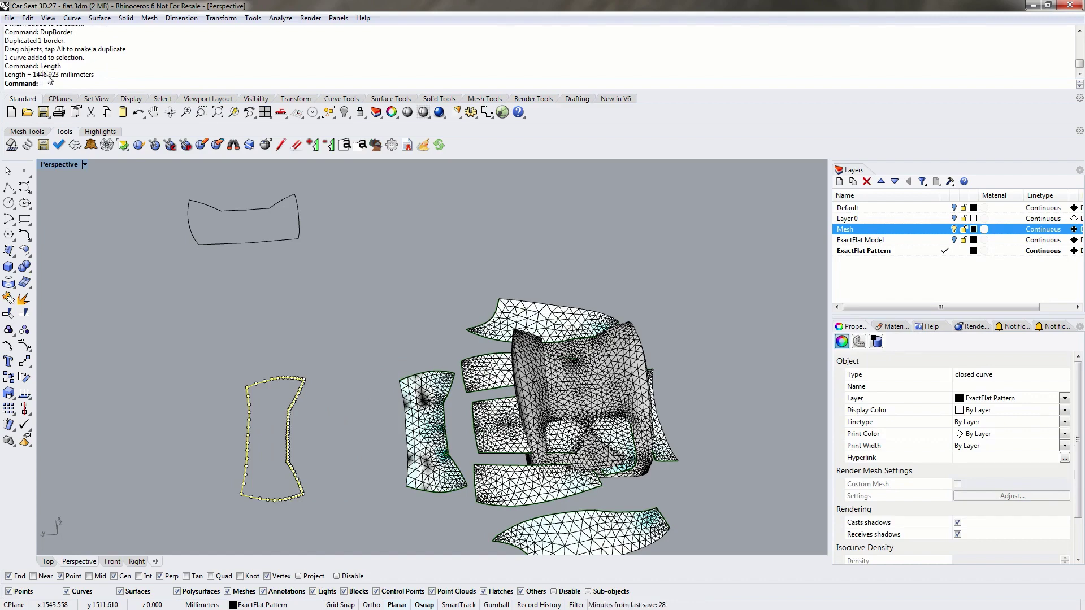
left_click_drag(327, 177, 134, 265)
key("Return")
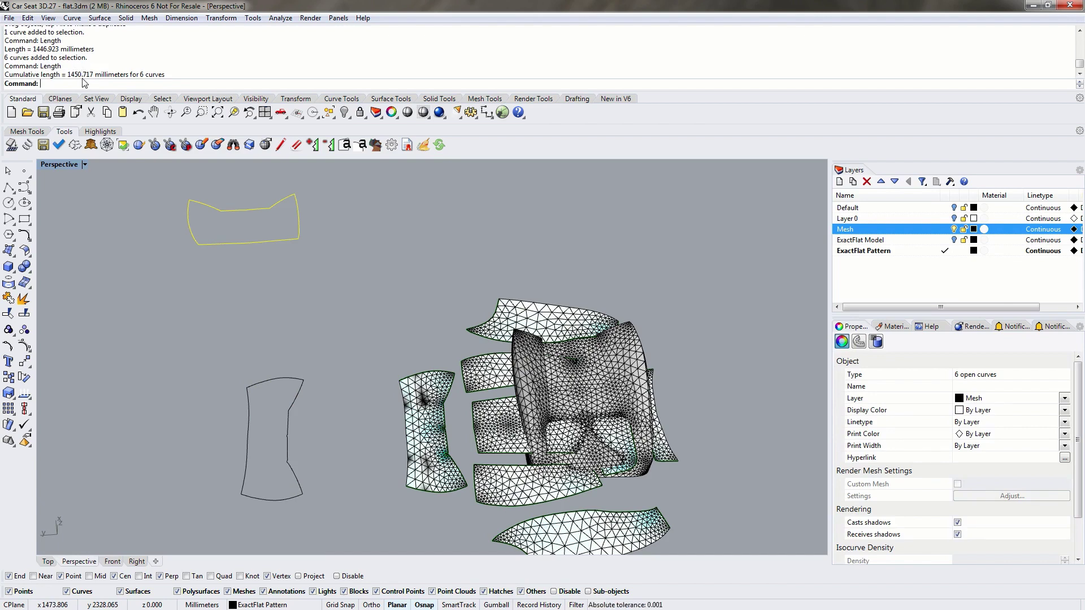
left_click(297, 318)
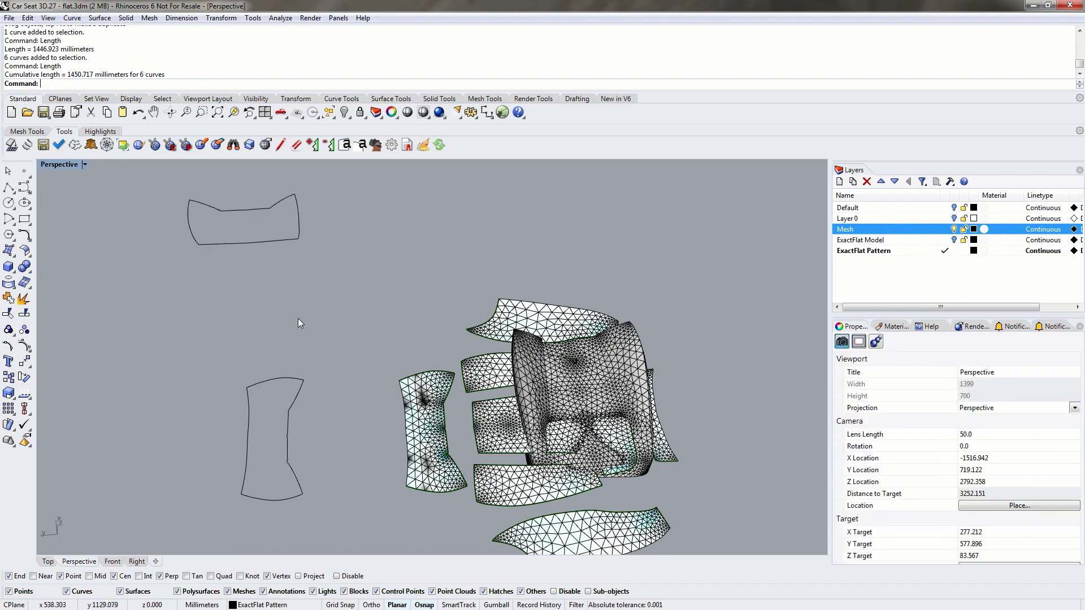
Split the new flat Back border curve at its six corners, using Split with the Point option.
left_click(289, 419)
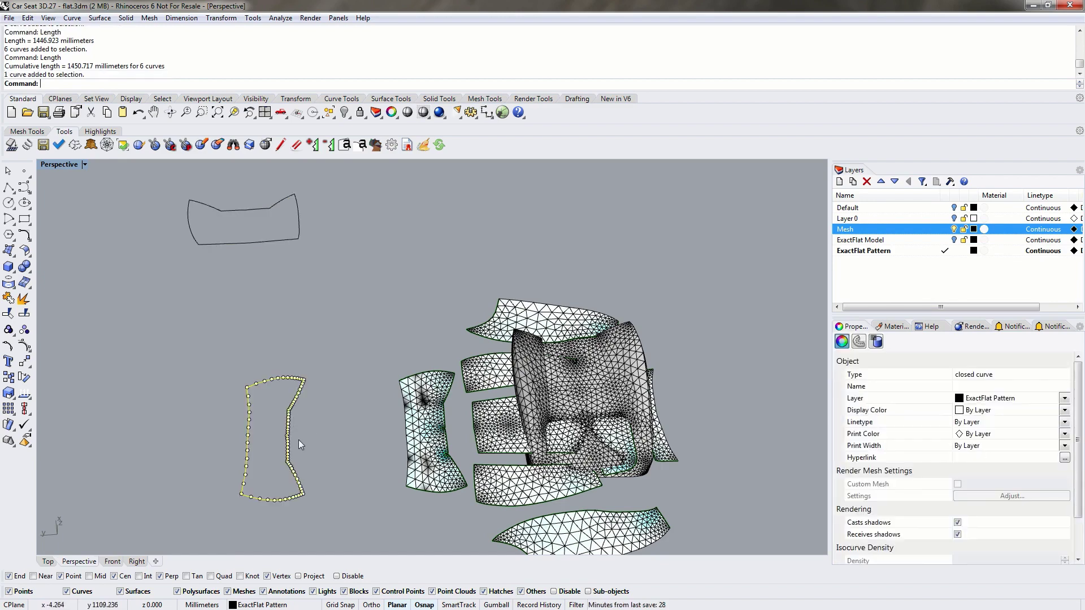
scroll(301, 408, "up", 3)
scroll(333, 419, "down", 3)
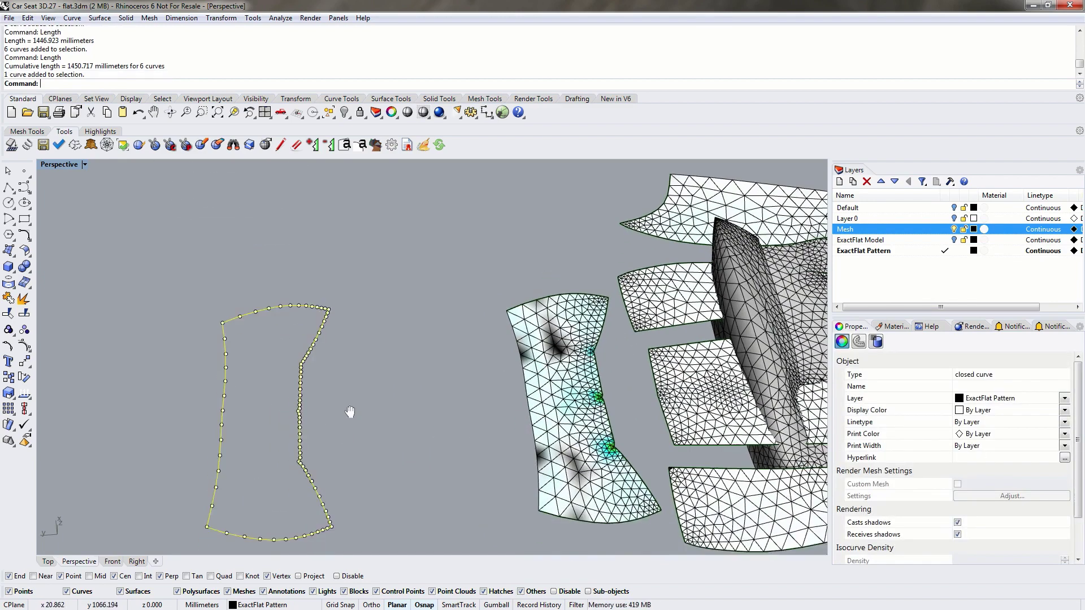
left_click(331, 395)
left_click(303, 416)
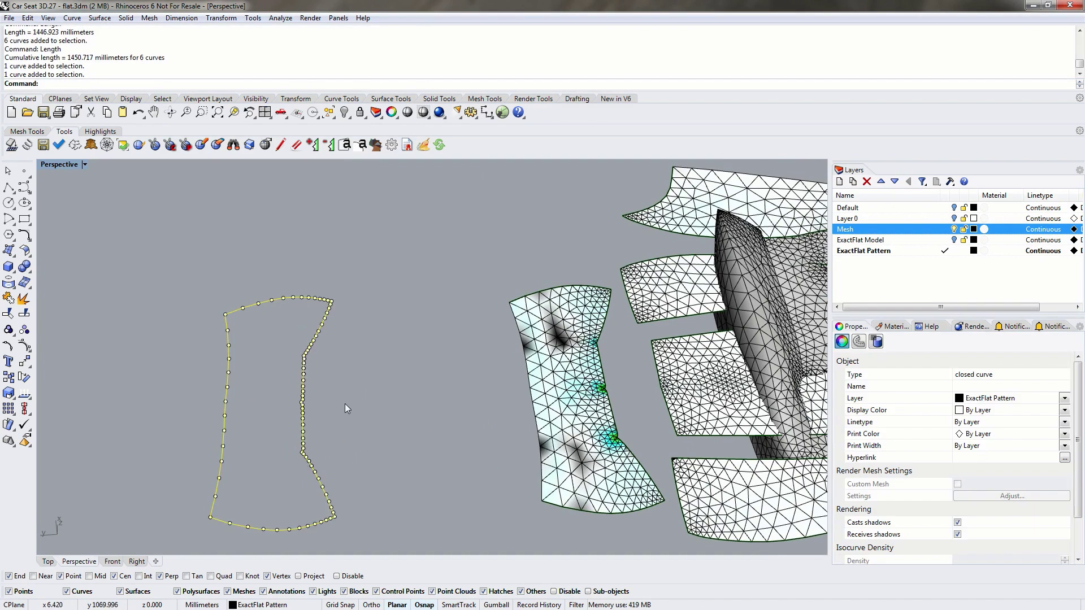
type("Spli")
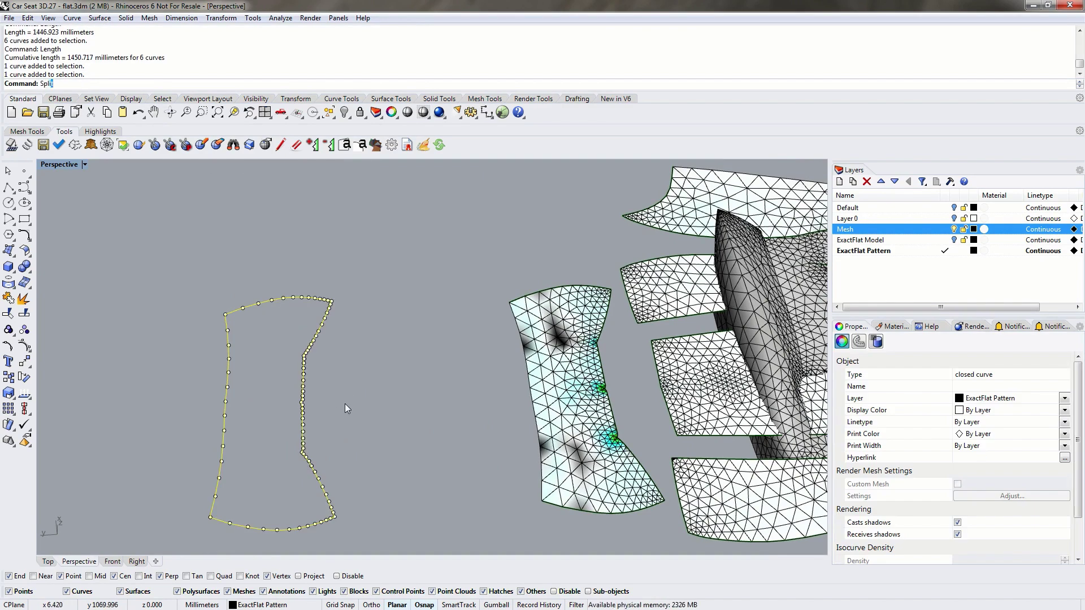
type("t")
key("Return")
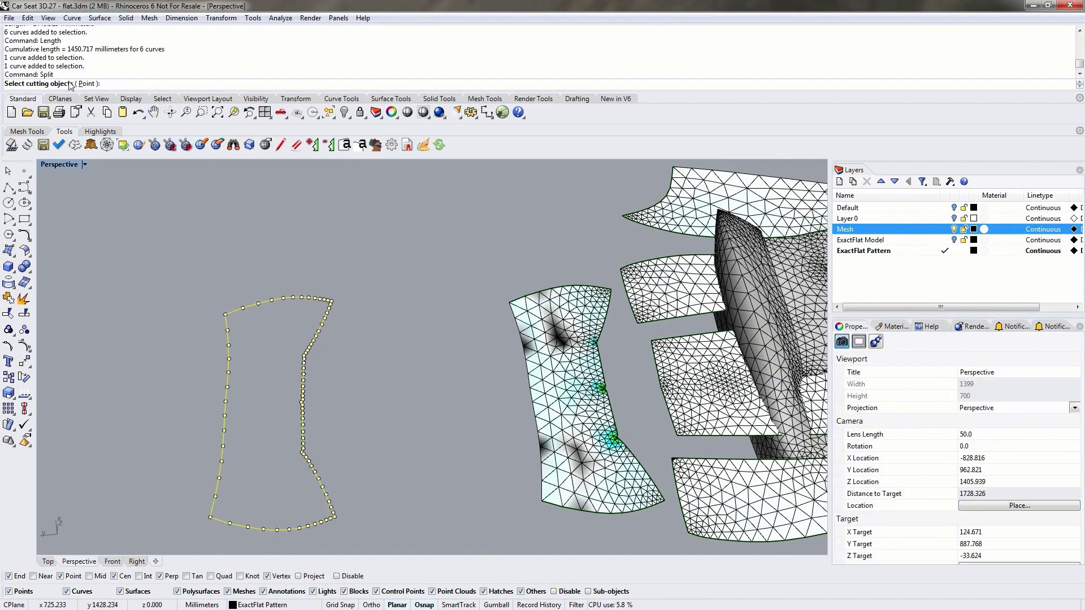
left_click(86, 83)
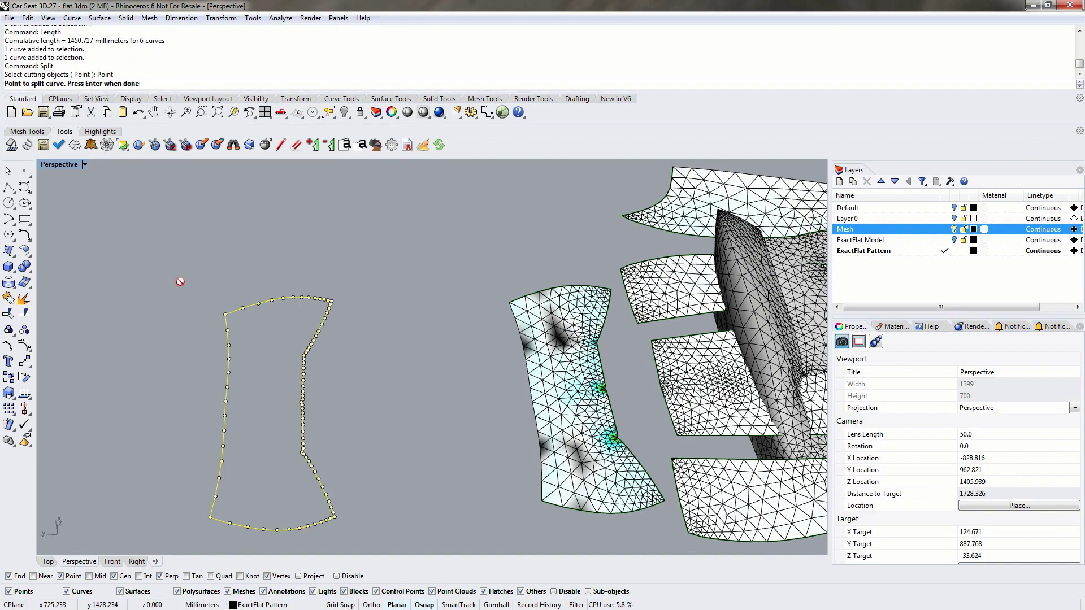
left_click(221, 311)
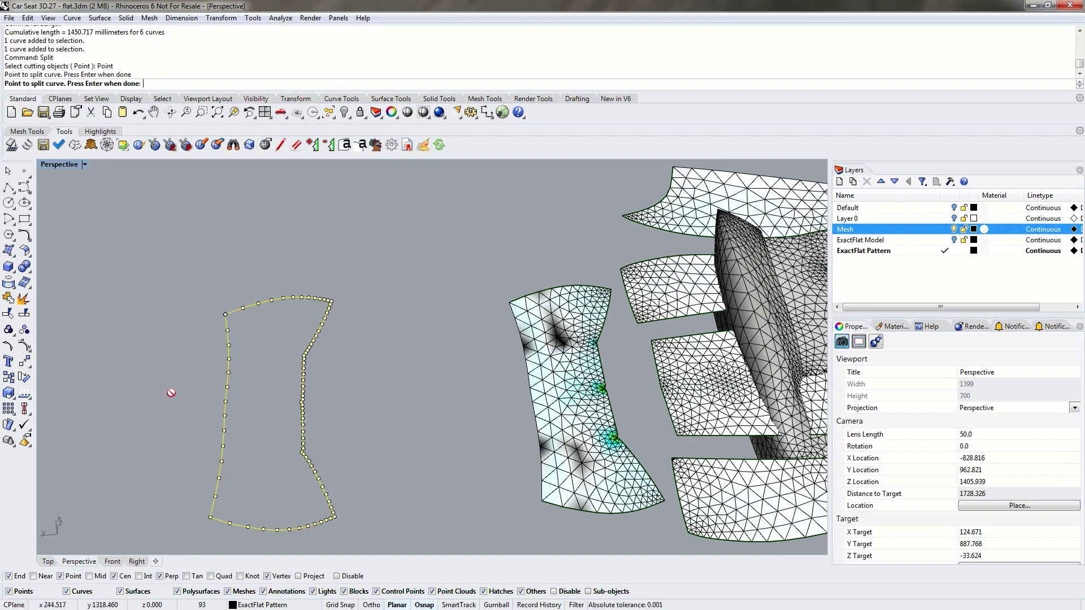
left_click(210, 517)
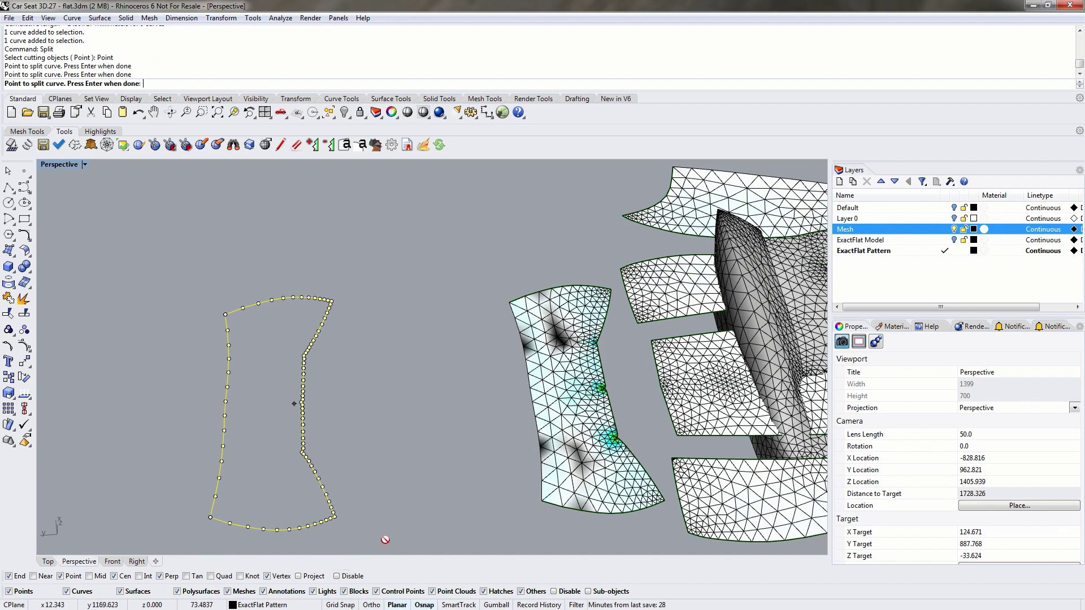
left_click(339, 516)
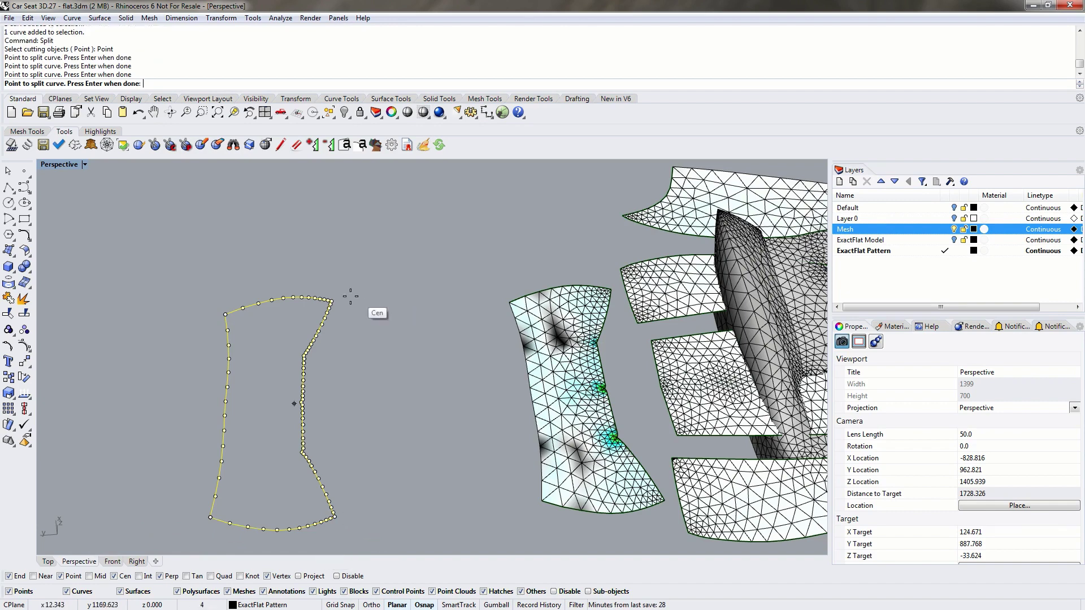
left_click(331, 300)
scroll(305, 357, "up", 2)
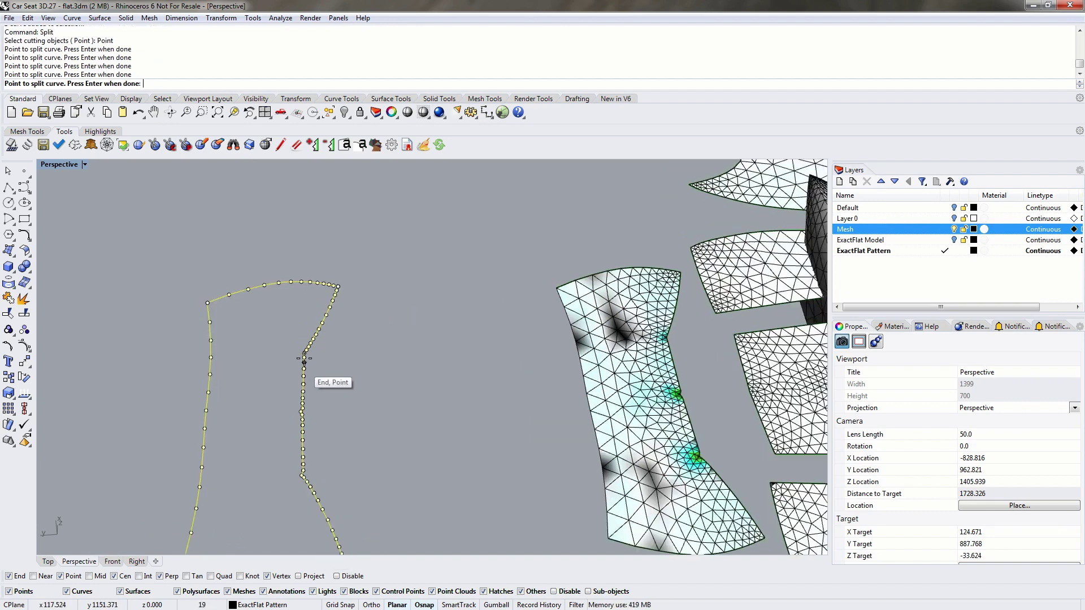
left_click(304, 358)
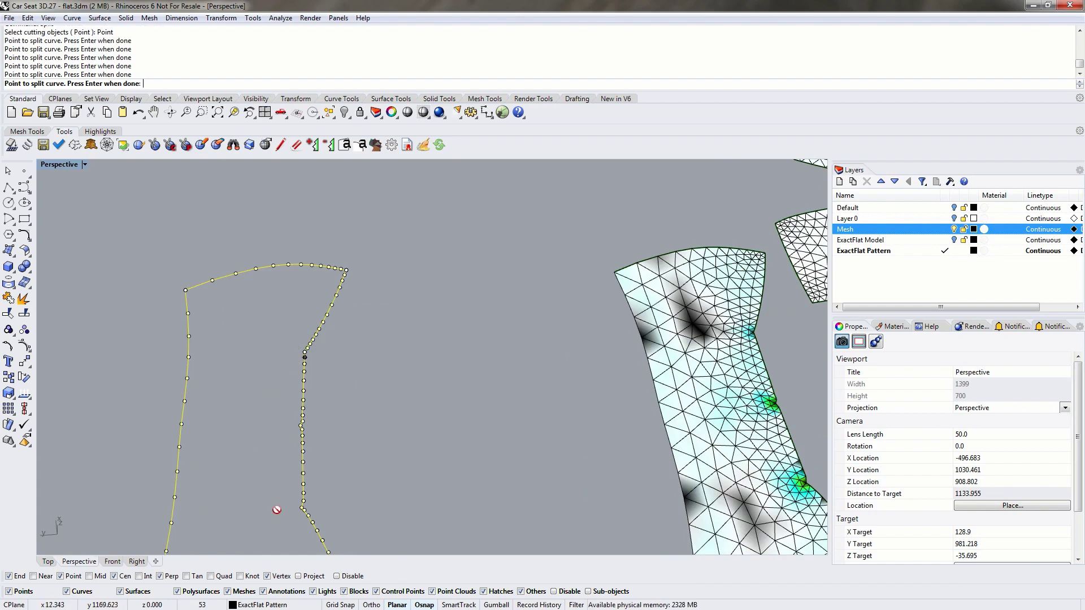
left_click(295, 505)
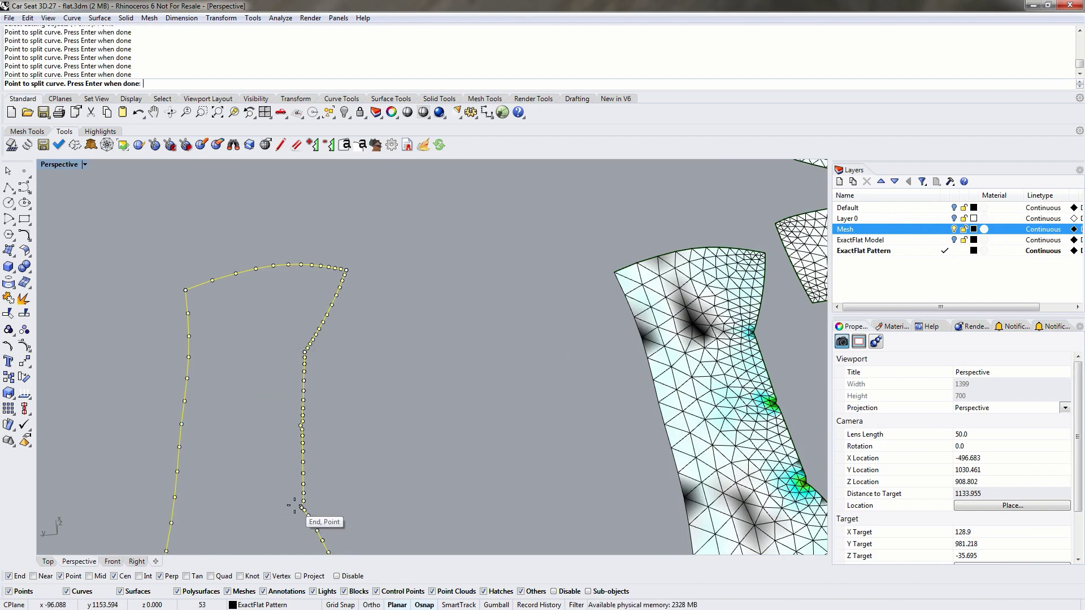
key("Return")
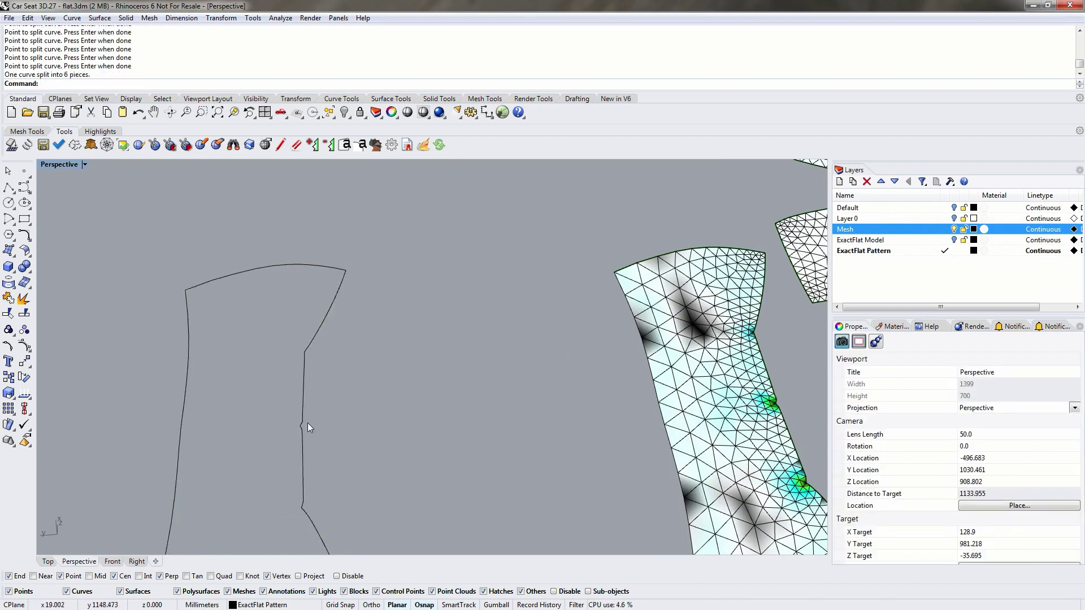
Measure the length of the middle segment on the notched side of the new flat Back border.
left_click(305, 422)
scroll(355, 330, "down", 6)
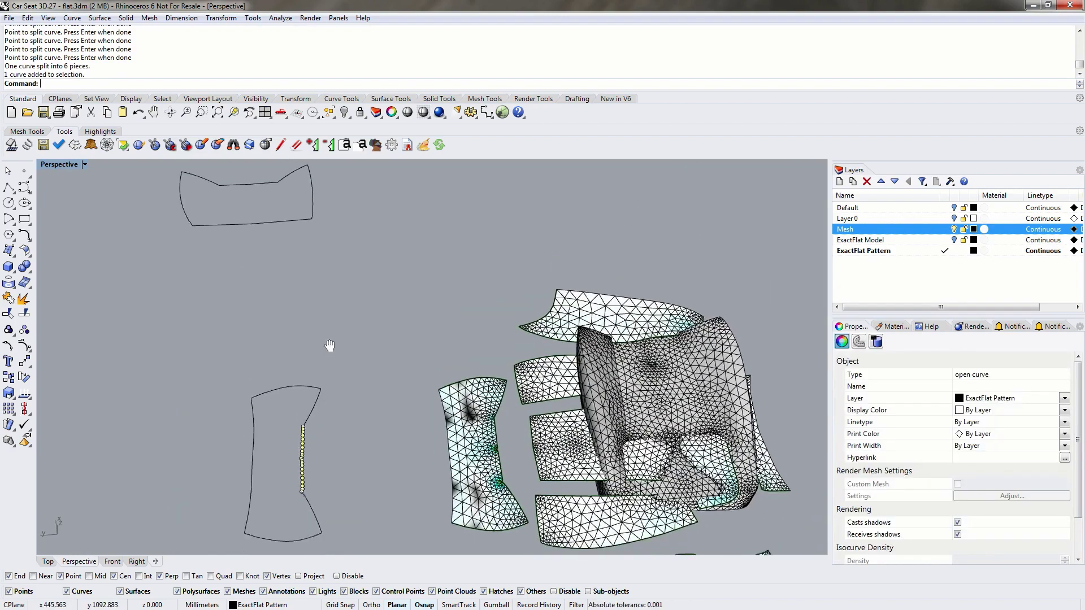
scroll(330, 353, "down", 1)
type("Length")
key("Return")
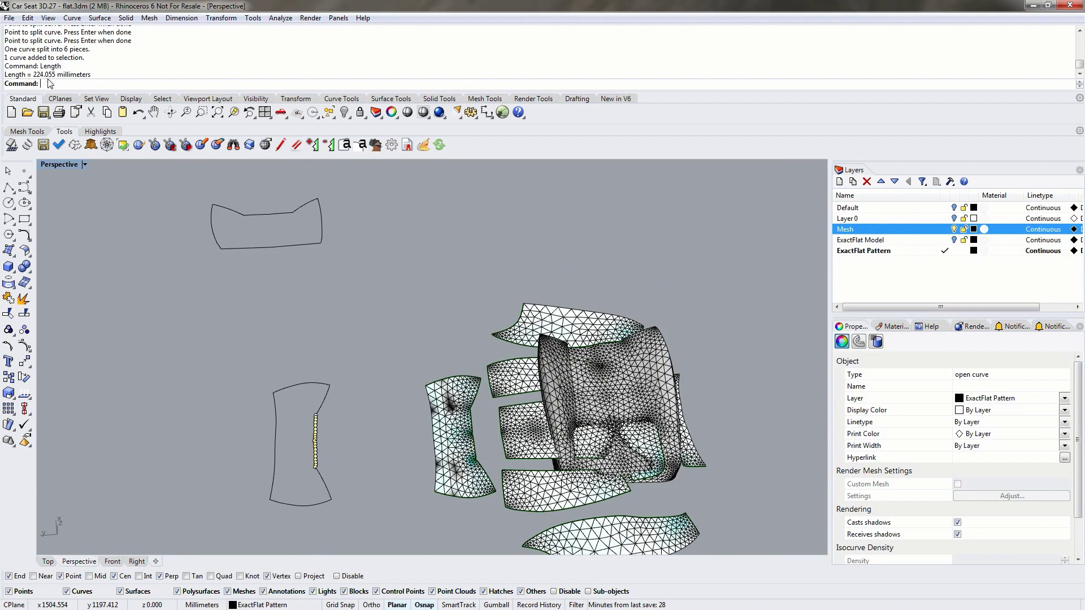
Measure the matching middle segment of the 3D Back border to compare it with the re-sprung flat segment.
left_click(267, 214)
type("Length")
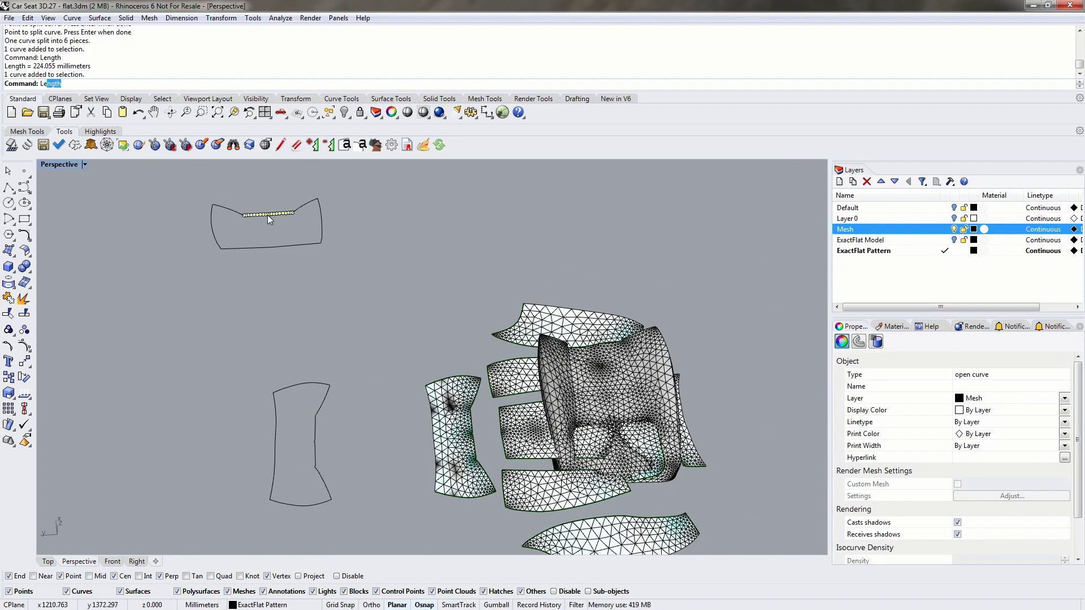
key("Return")
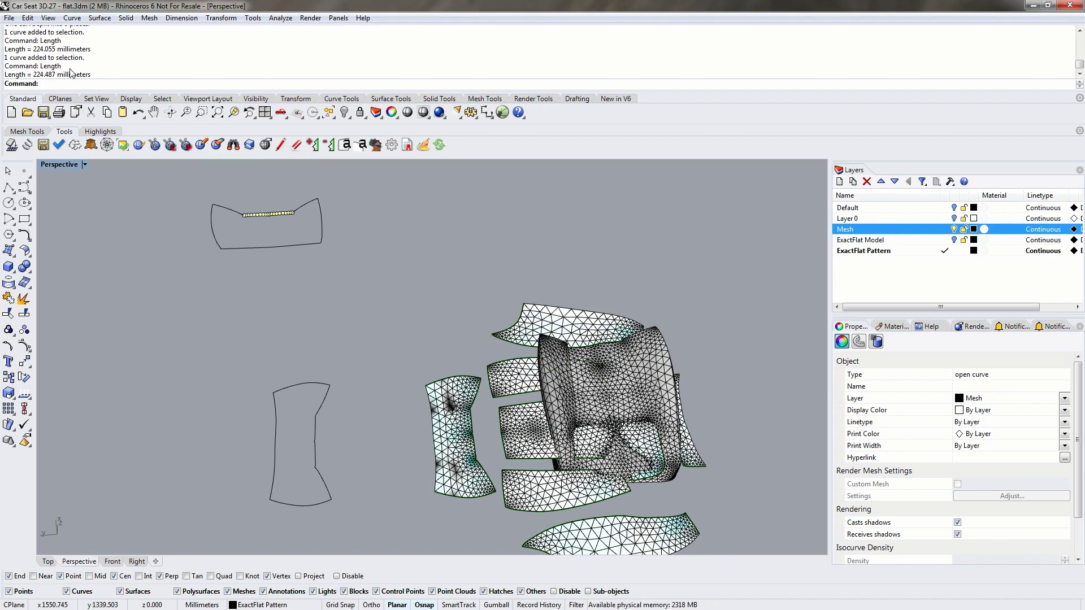
Measure the long edge opposite the notch on the 3D Back border and the matching edge of the new flat border to compare them.
left_click(282, 247)
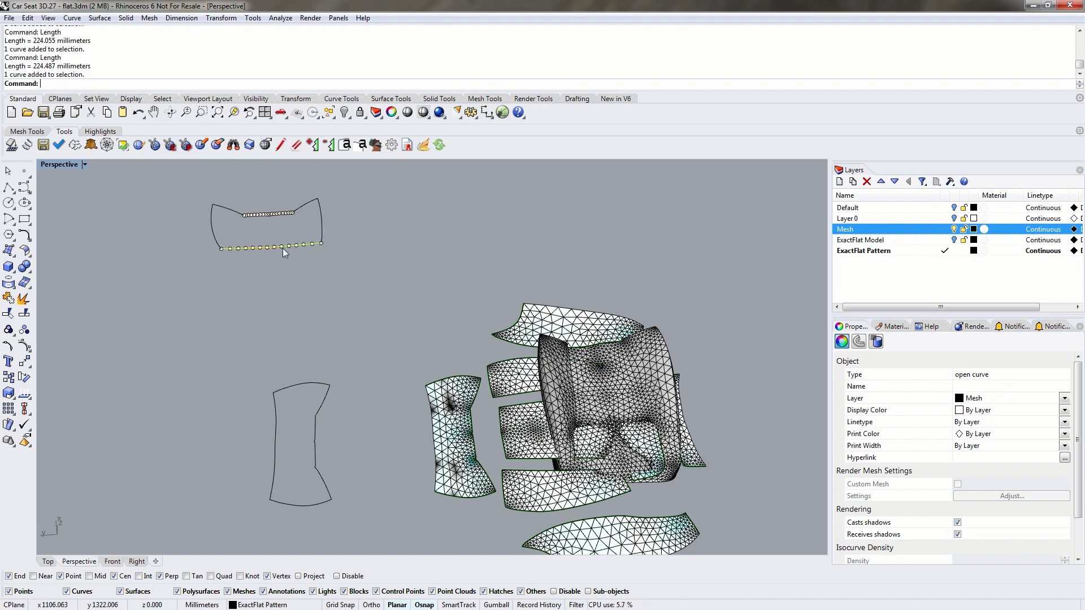
key("Return")
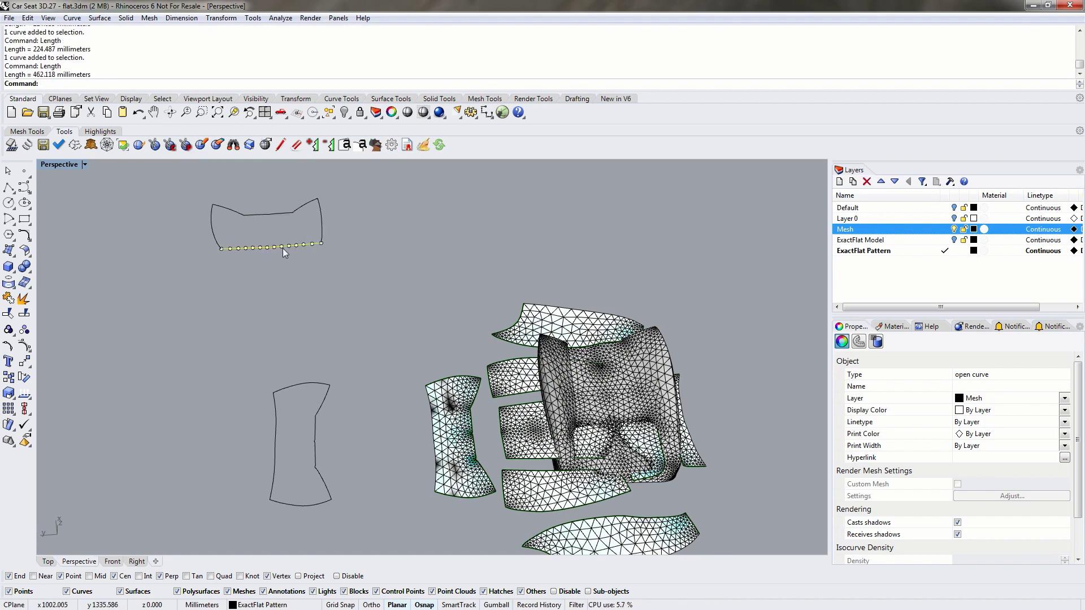
key("Escape")
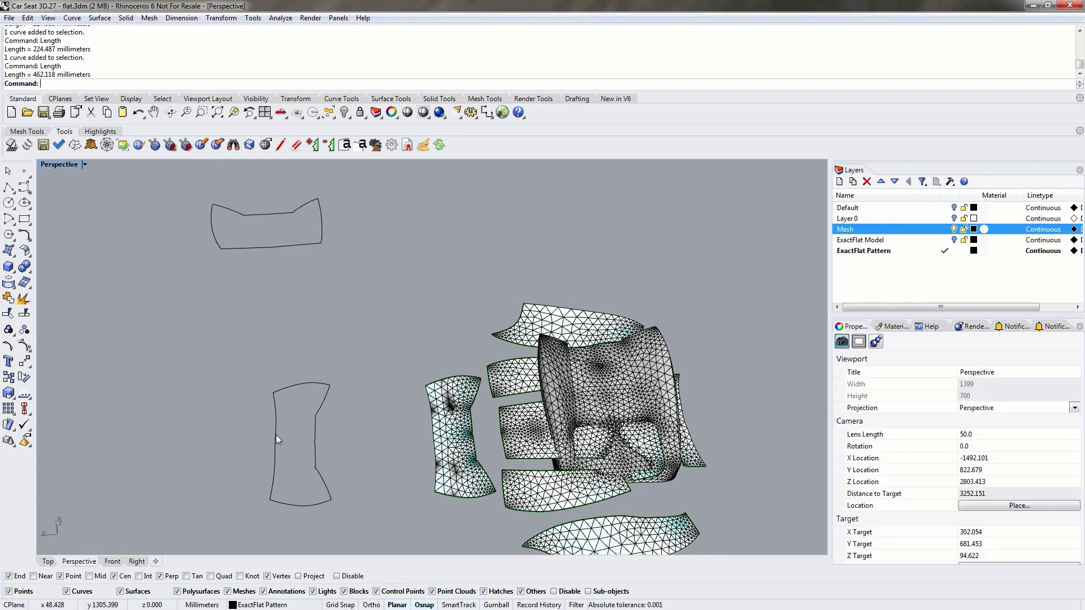
left_click(277, 439)
type("length")
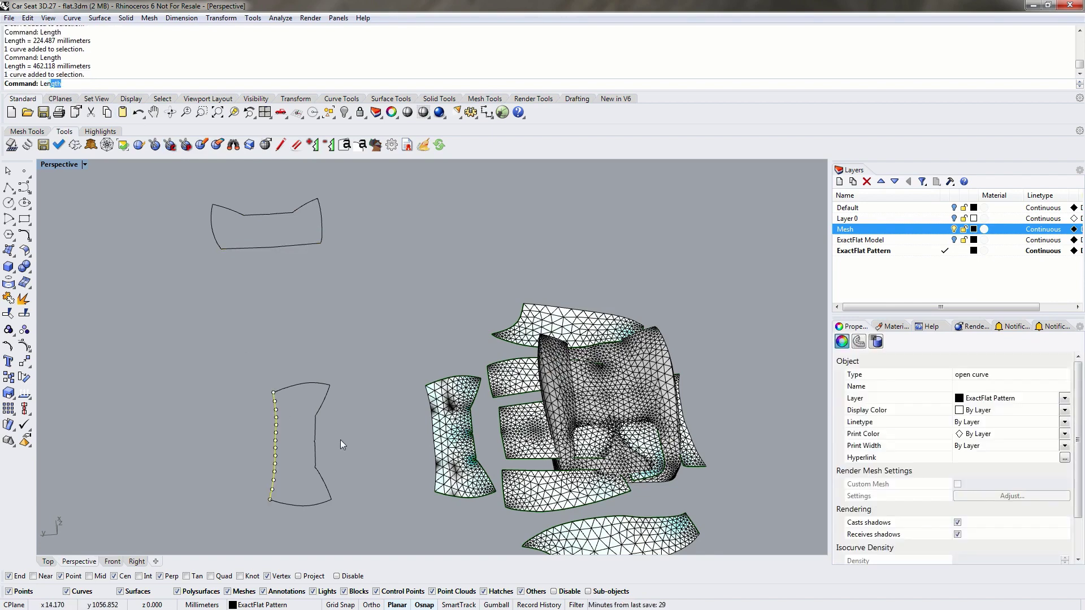
key("Return")
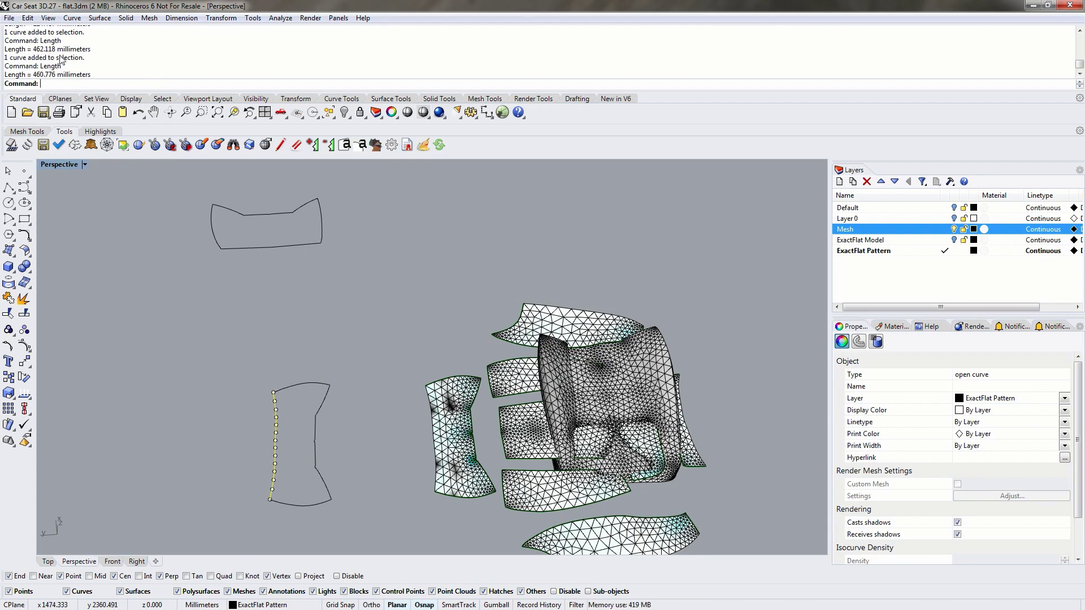
left_click(260, 303)
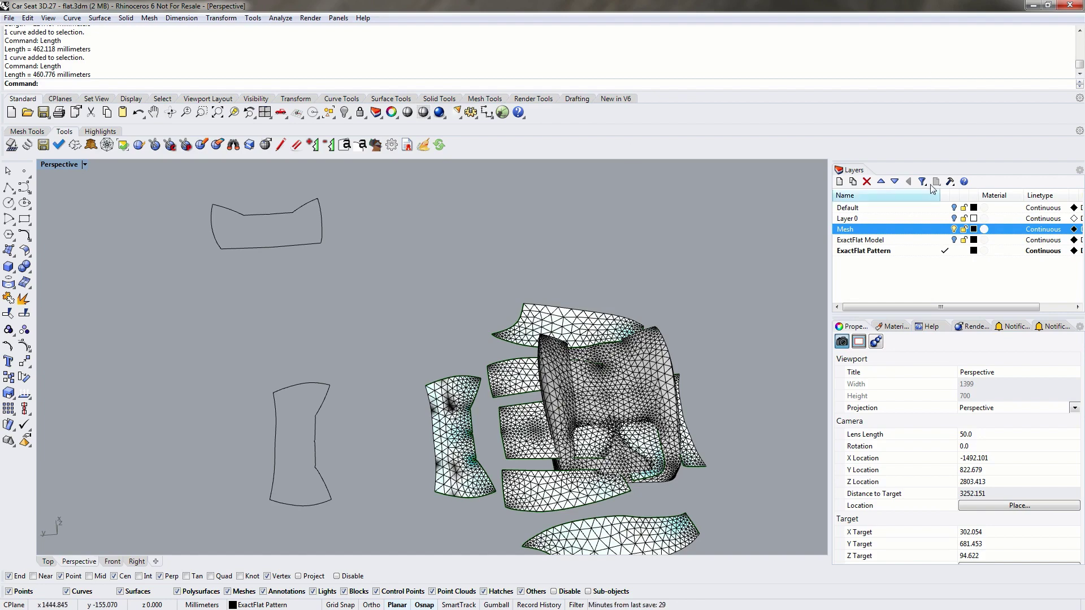
Hide the 3D seat mesh and the 3D Back border curves, keeping only the flat patterns and the new flat border displayed.
left_click(954, 240)
right_click_drag(623, 275, 621, 344)
right_click_drag(691, 386, 619, 304, "shift")
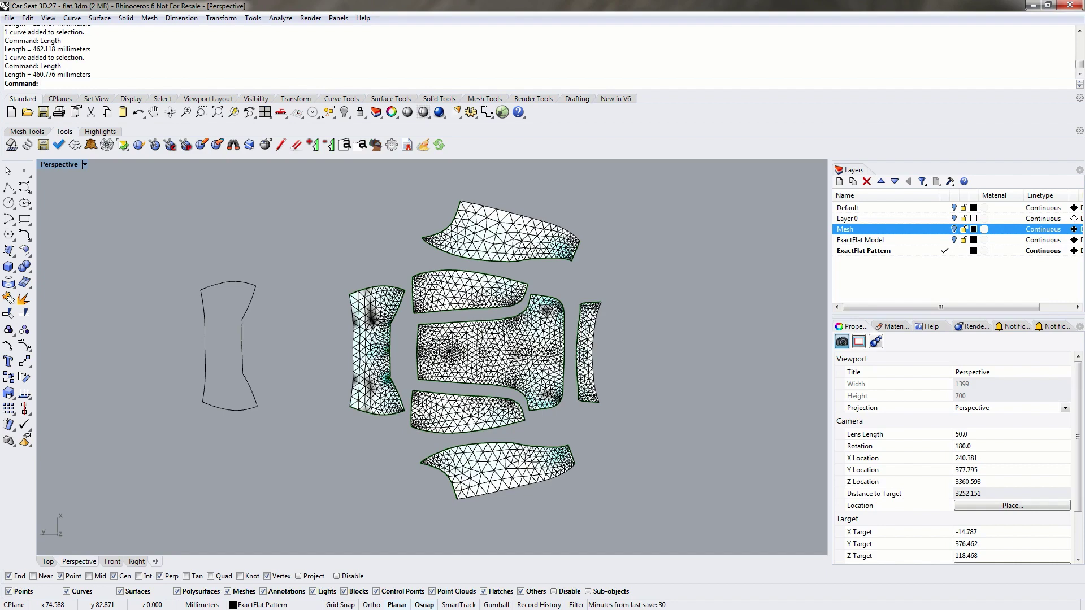
left_click(510, 240)
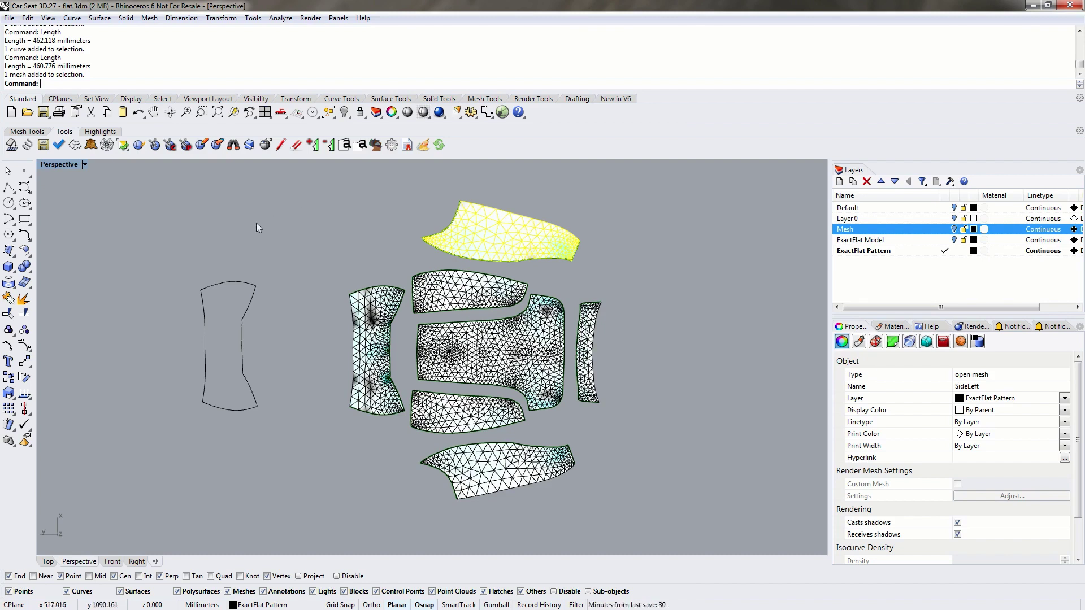
left_click(284, 223)
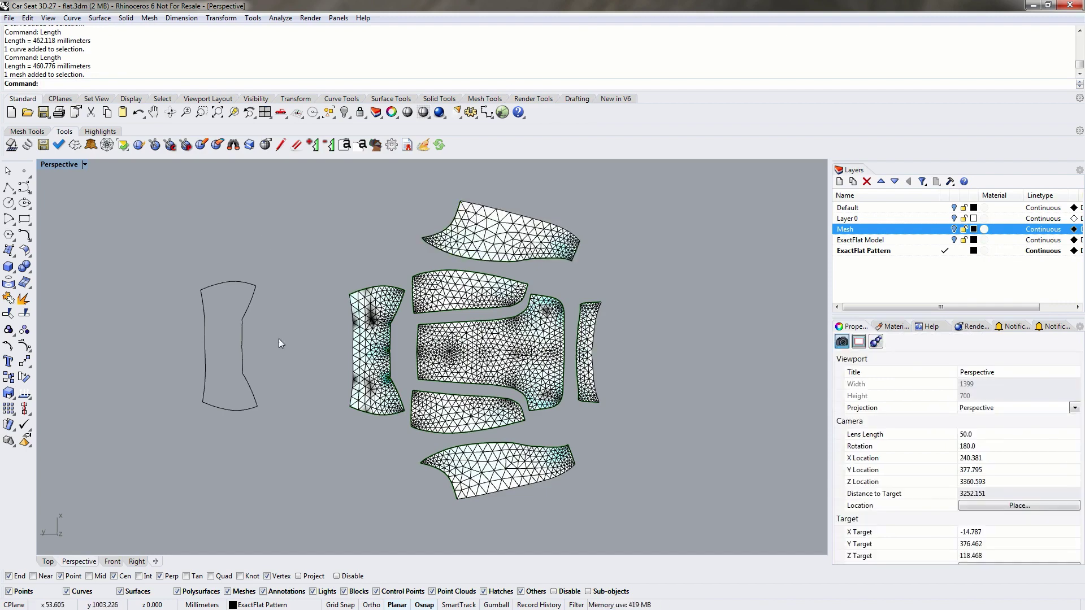
left_click(225, 283)
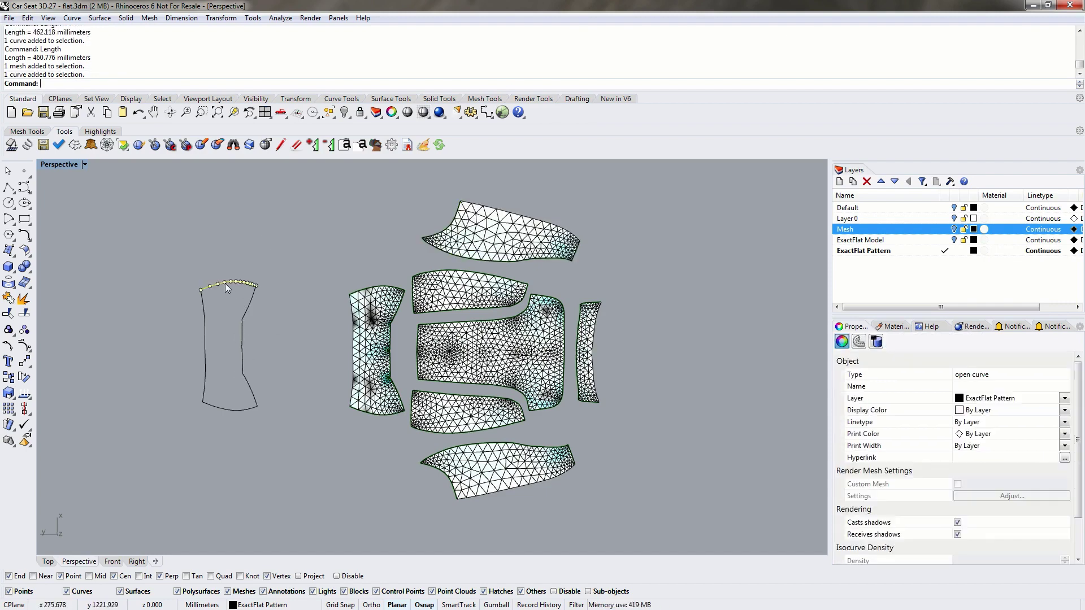
left_click(183, 270)
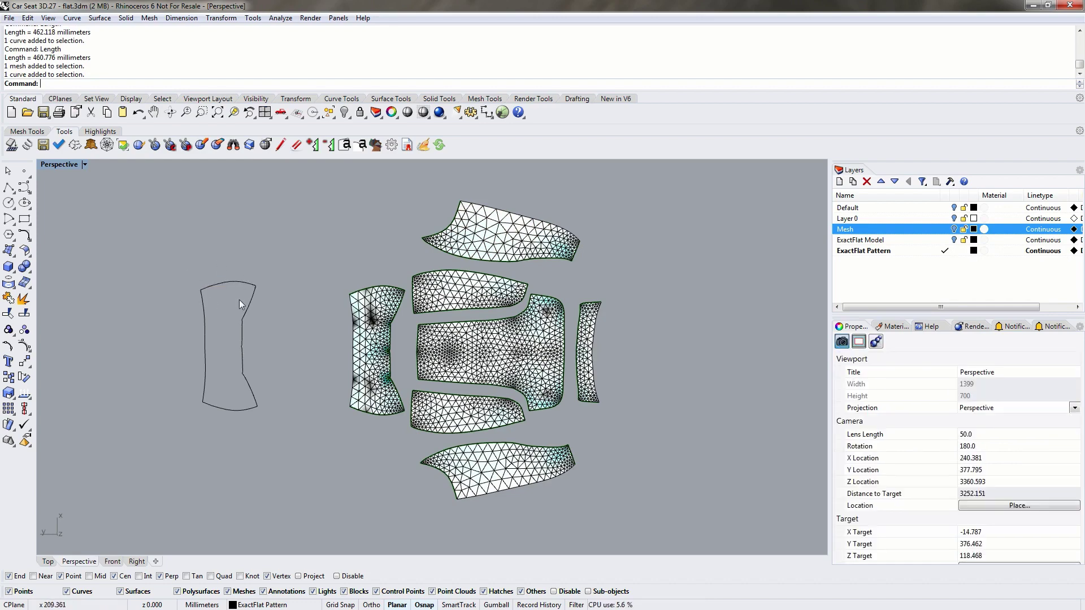